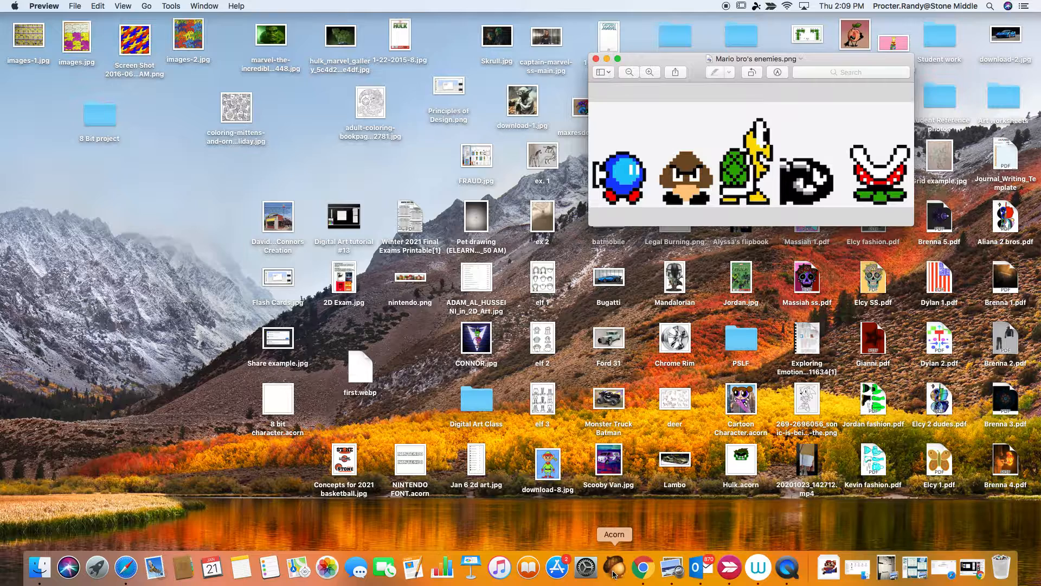
- Open Acorn and create a new 40 by 40 pixel image at 250 pixels/inch with a white background
click(614, 566)
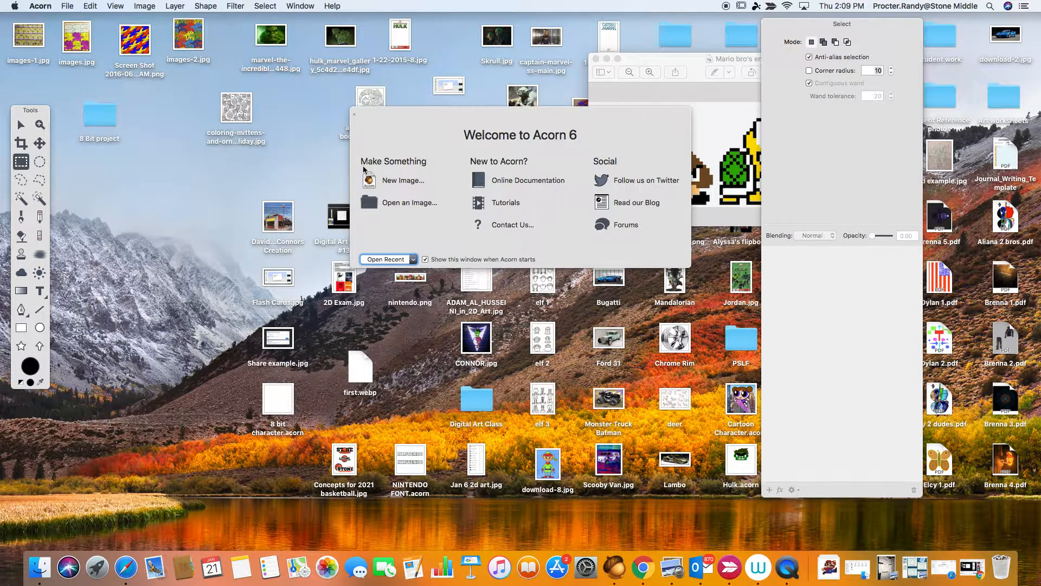
click(67, 6)
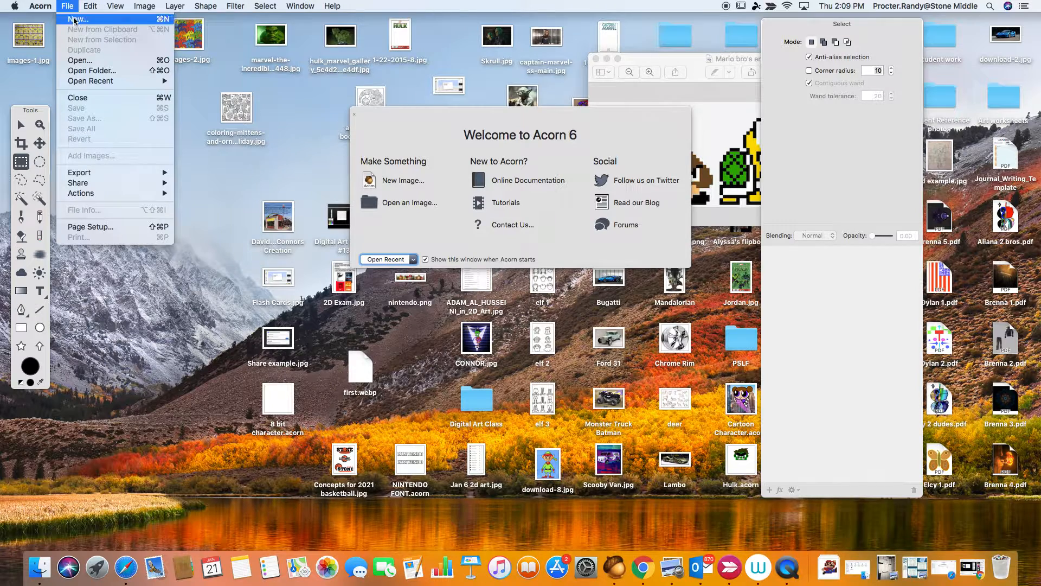
click(73, 18)
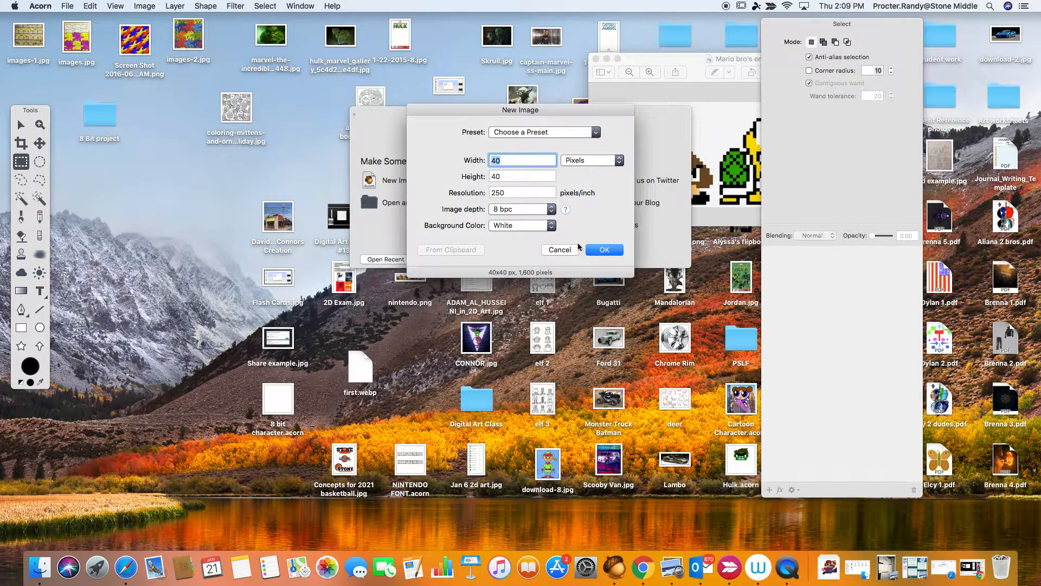
click(601, 251)
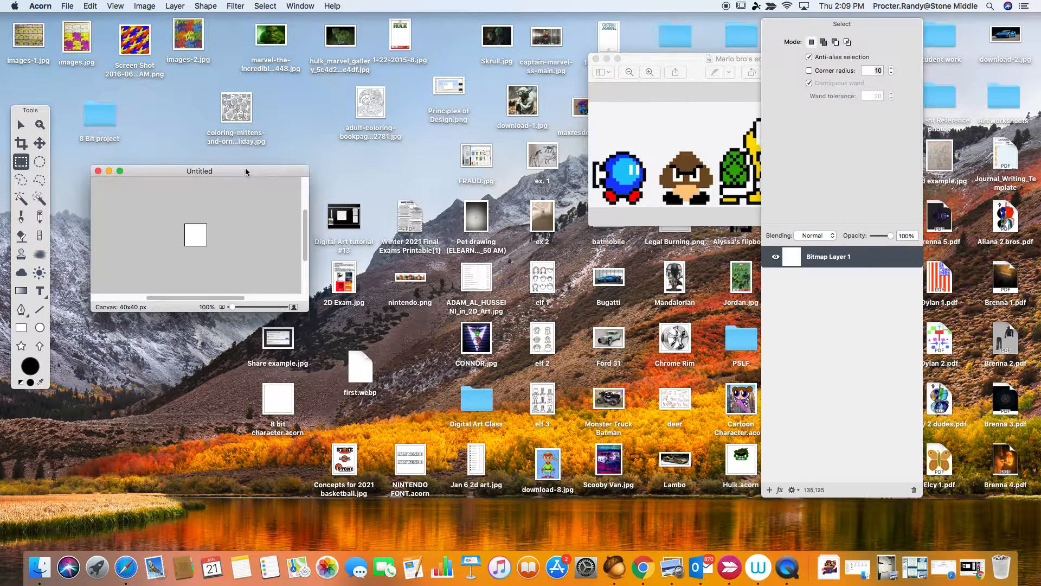
- Reposition the new image's window and enlarge it on all sides to make a large drawing area
drag(246, 169, 368, 157)
drag(432, 226, 617, 231)
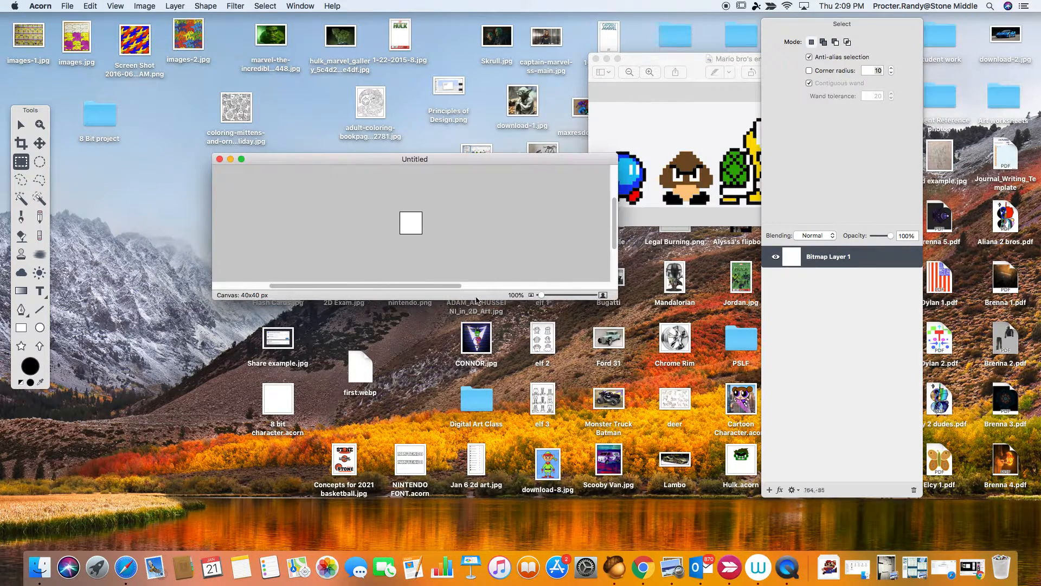
drag(457, 298, 457, 479)
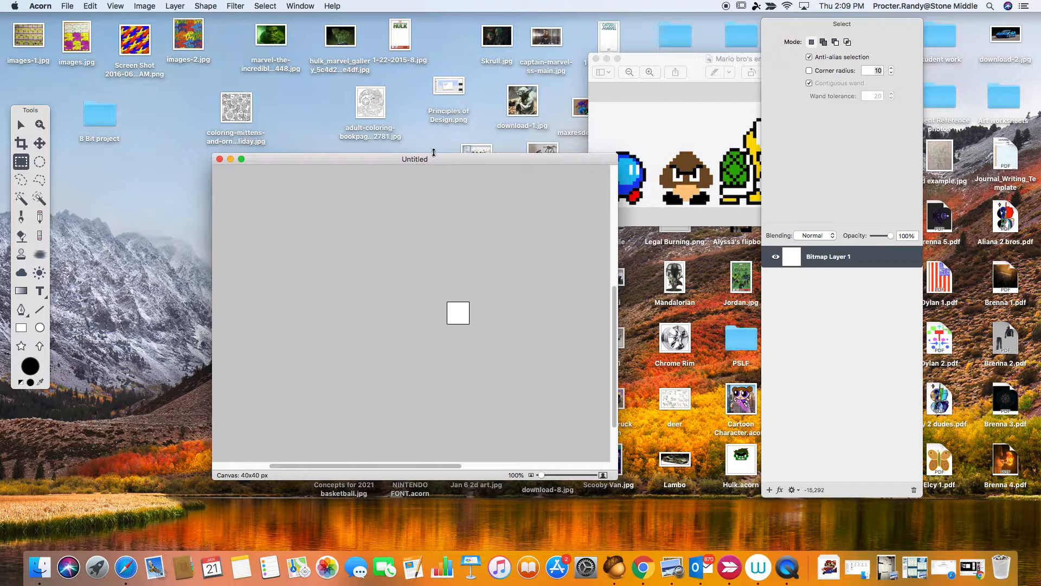
drag(435, 158, 447, 50)
drag(214, 214, 65, 223)
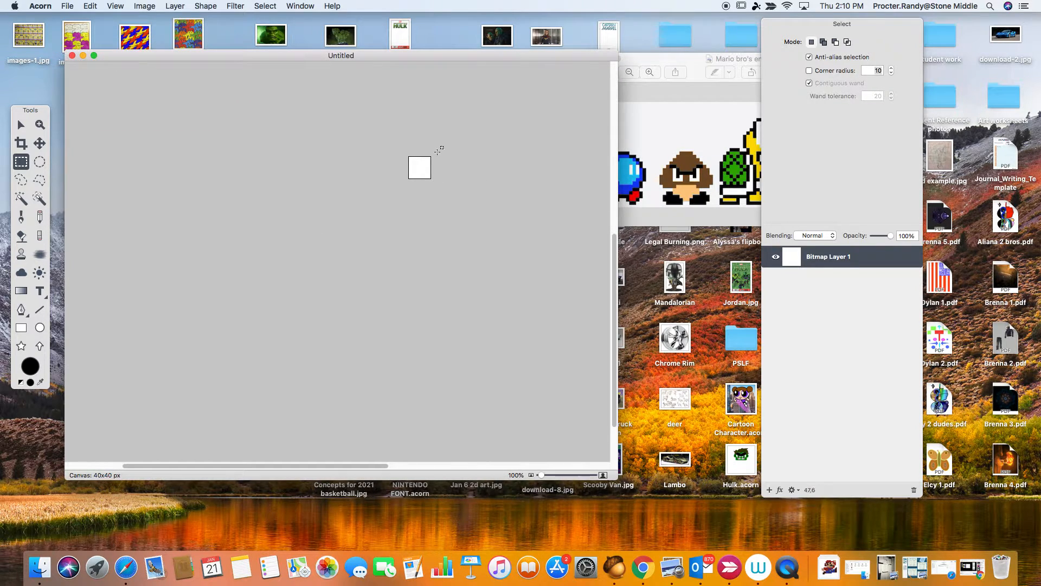
- Magnify the blank canvas to 1600% and center it within the image window
click(696, 64)
click(585, 75)
key(super+equal)
key(super+equal)
key(super+equal)
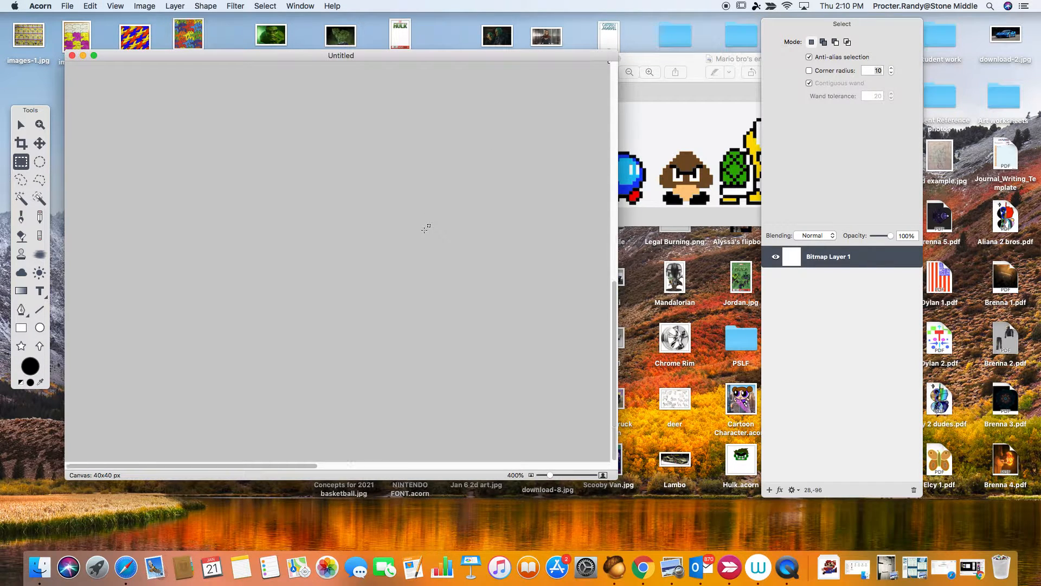
drag(485, 192, 283, 349)
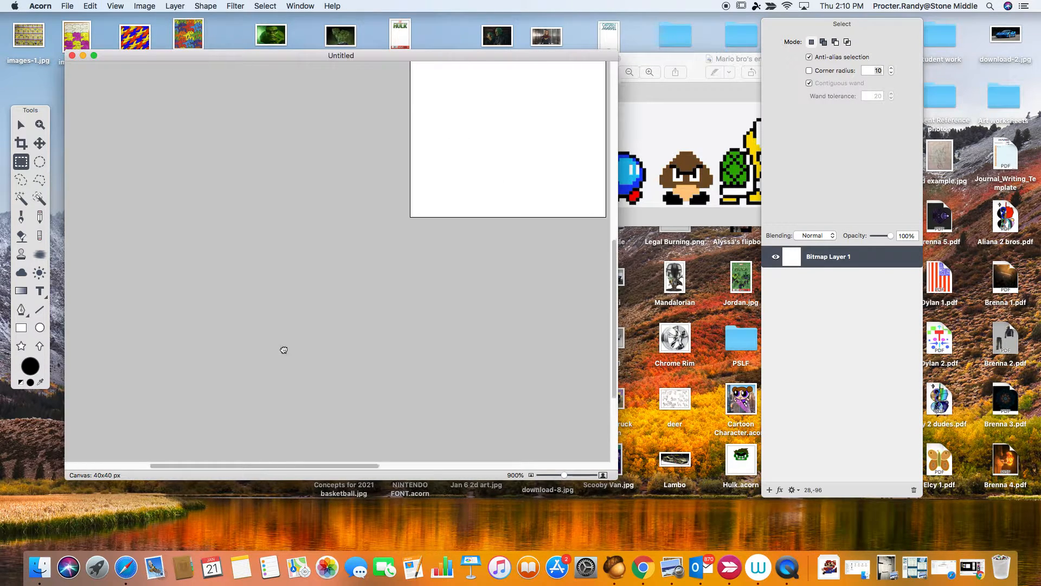
drag(537, 172, 364, 316)
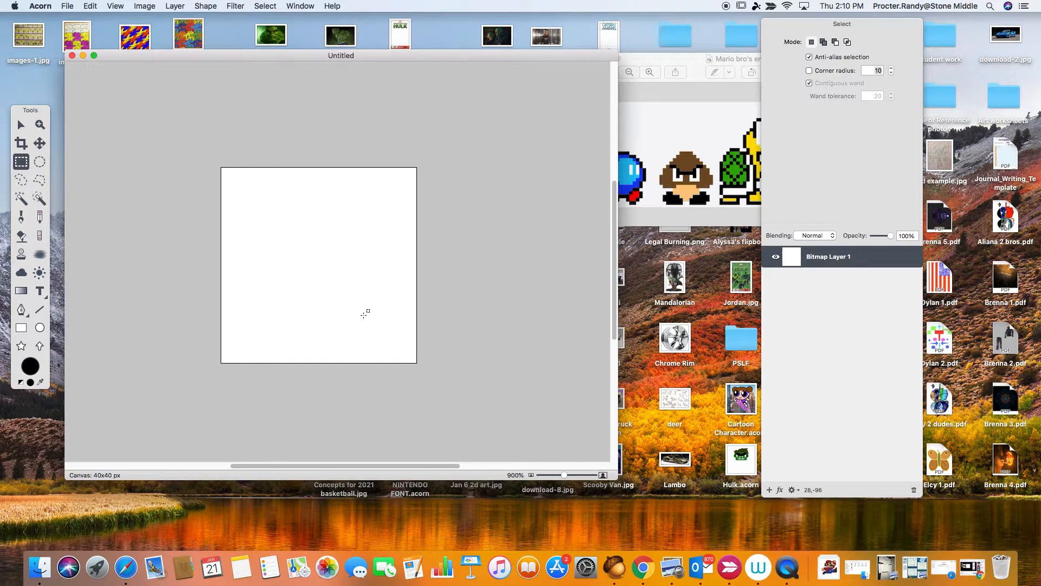
key(super+equal)
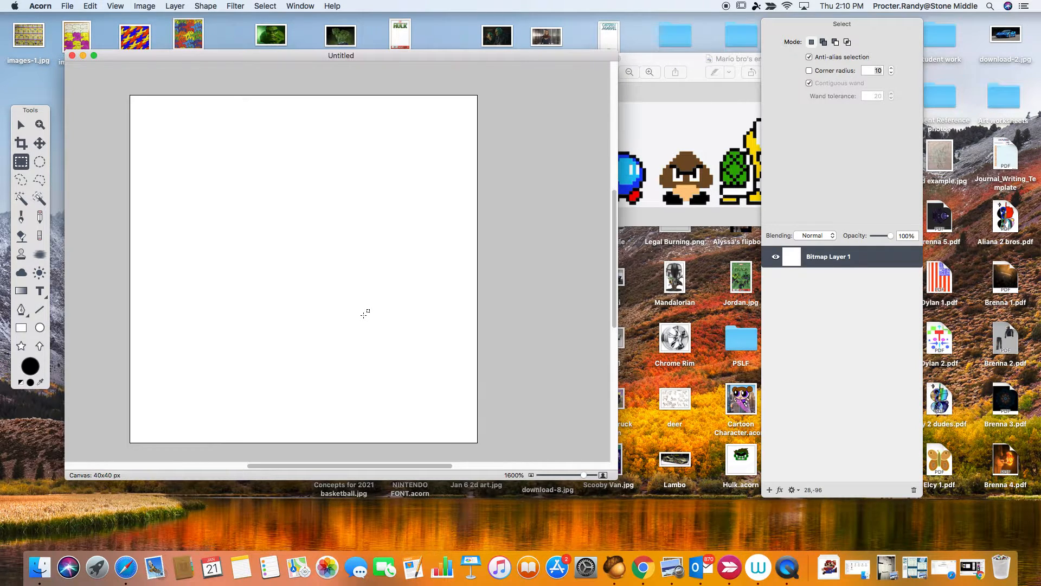
drag(376, 324, 424, 314)
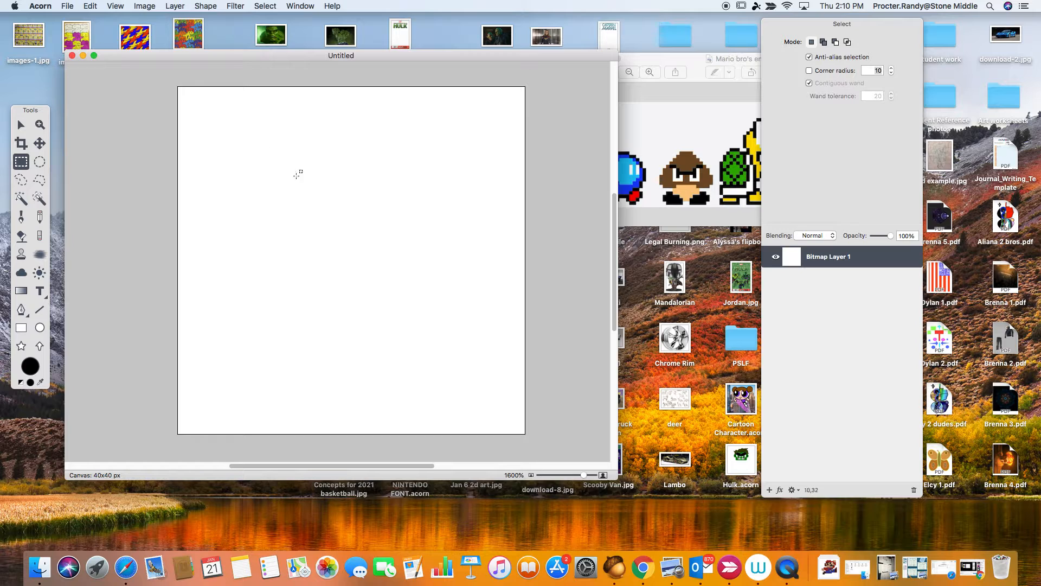
- Save the image in Acorn format as "Mario bro's enemies" in the 8 Bit project folder
click(71, 7)
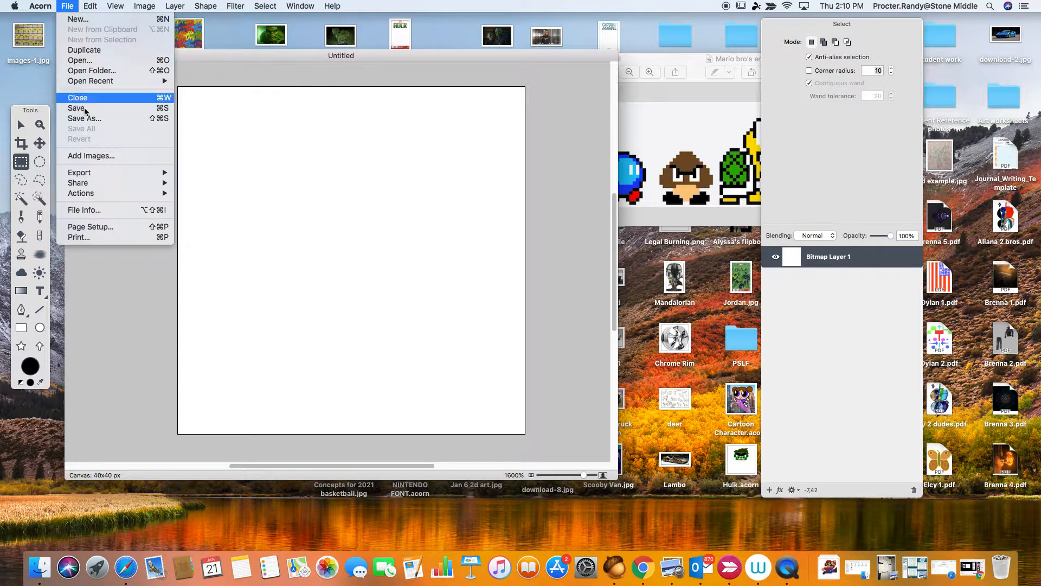
click(86, 120)
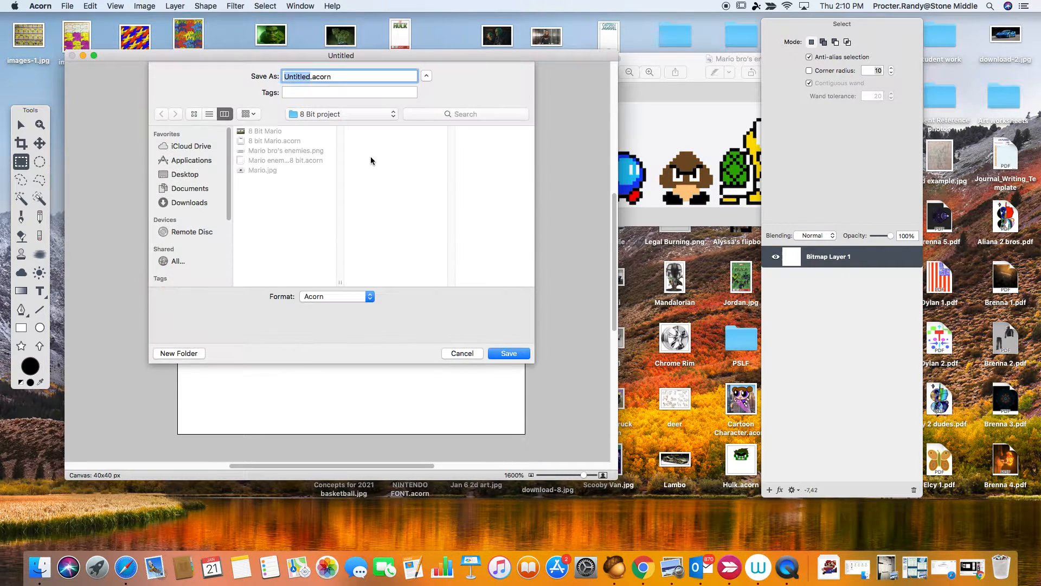
click(280, 151)
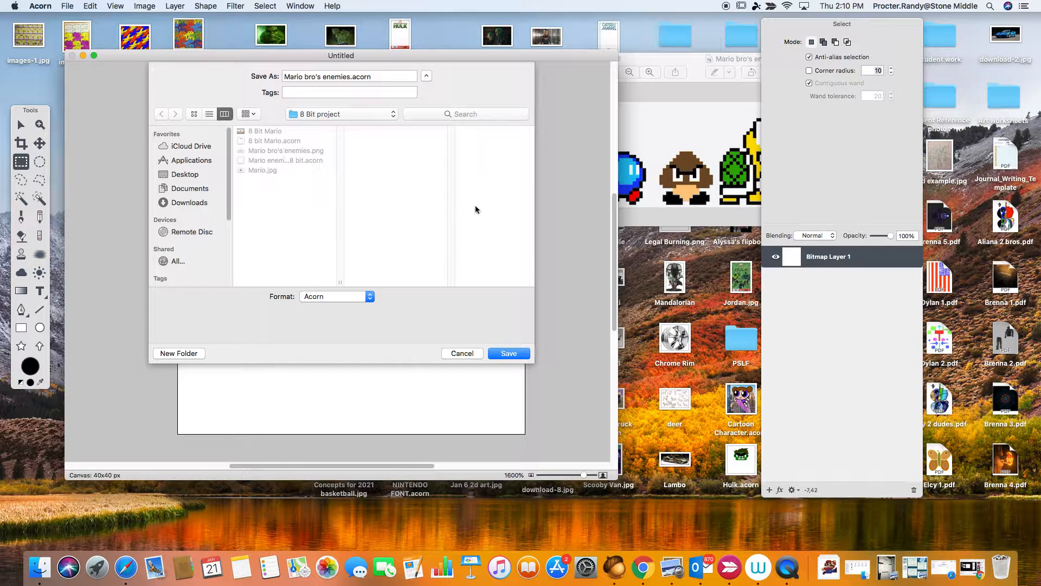
click(503, 354)
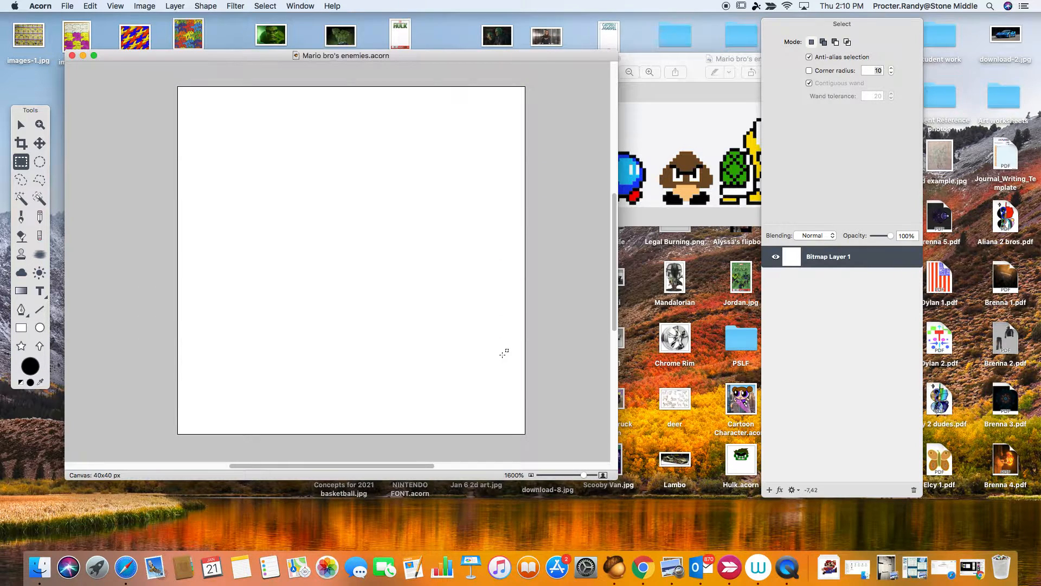
- Show the grid over the canvas and set its grid spacing to 1
click(115, 7)
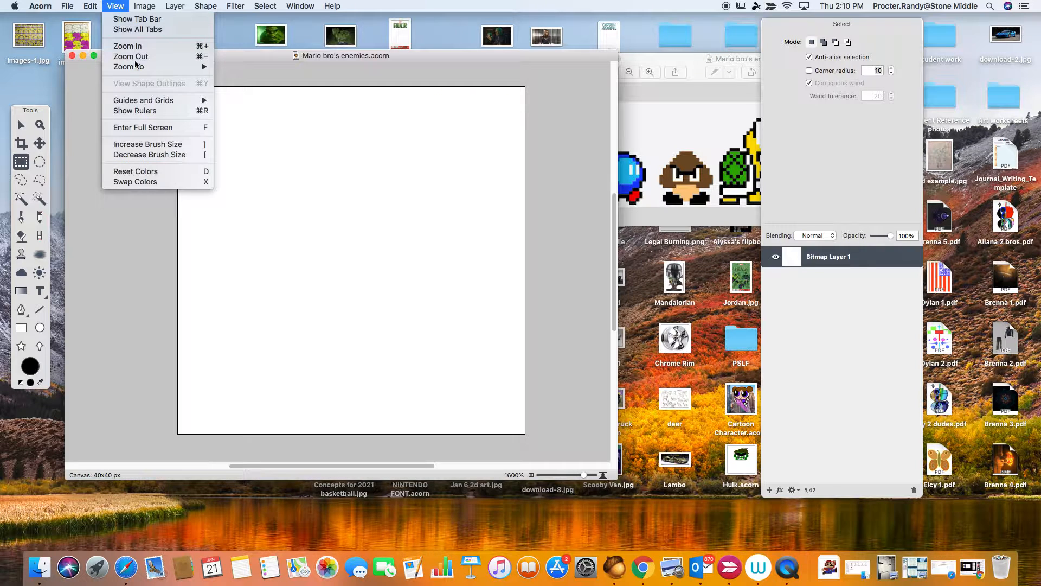
mouse_move(155, 101)
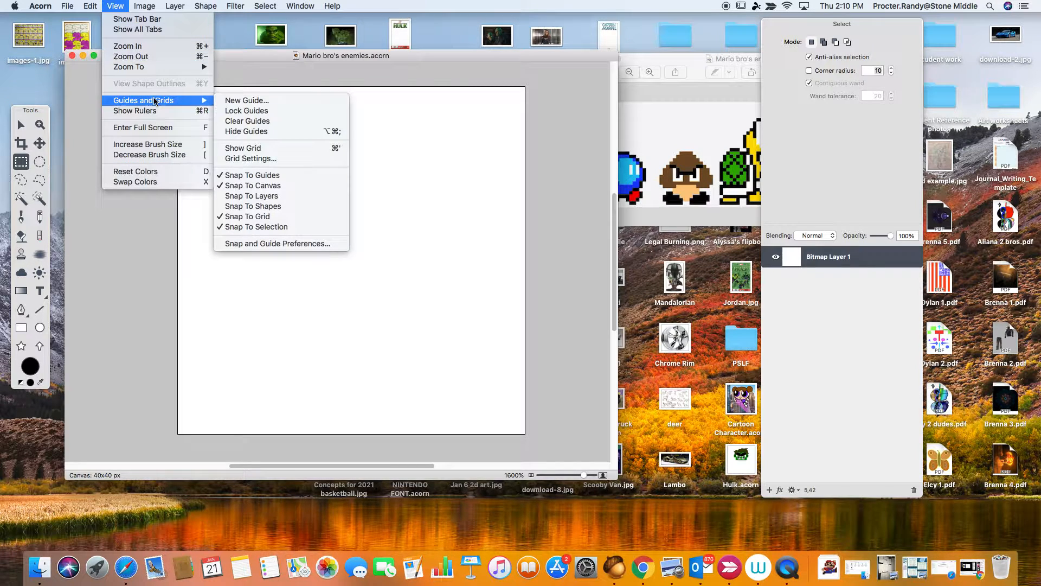
click(254, 149)
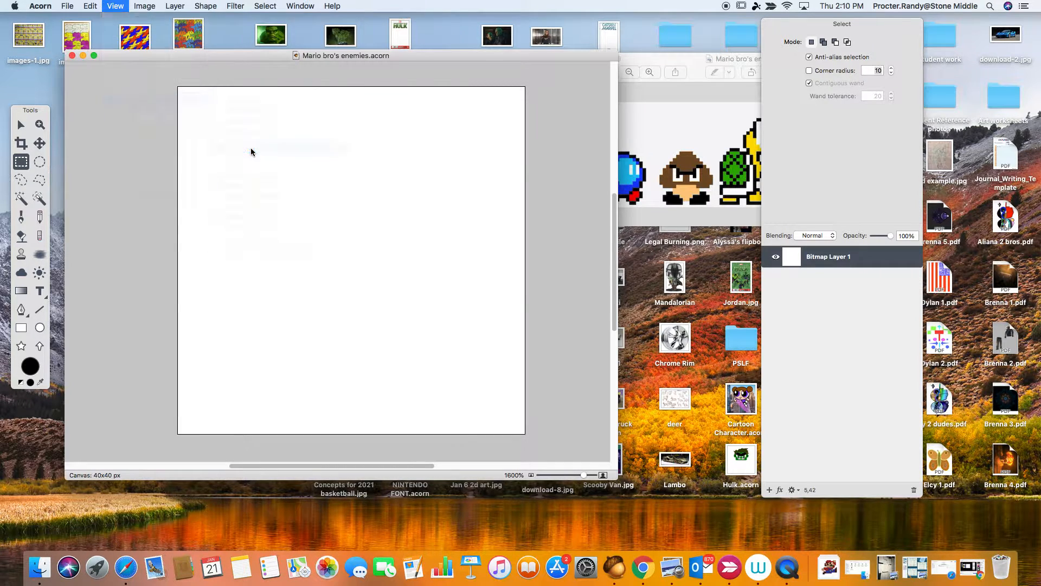
click(120, 7)
mouse_move(154, 100)
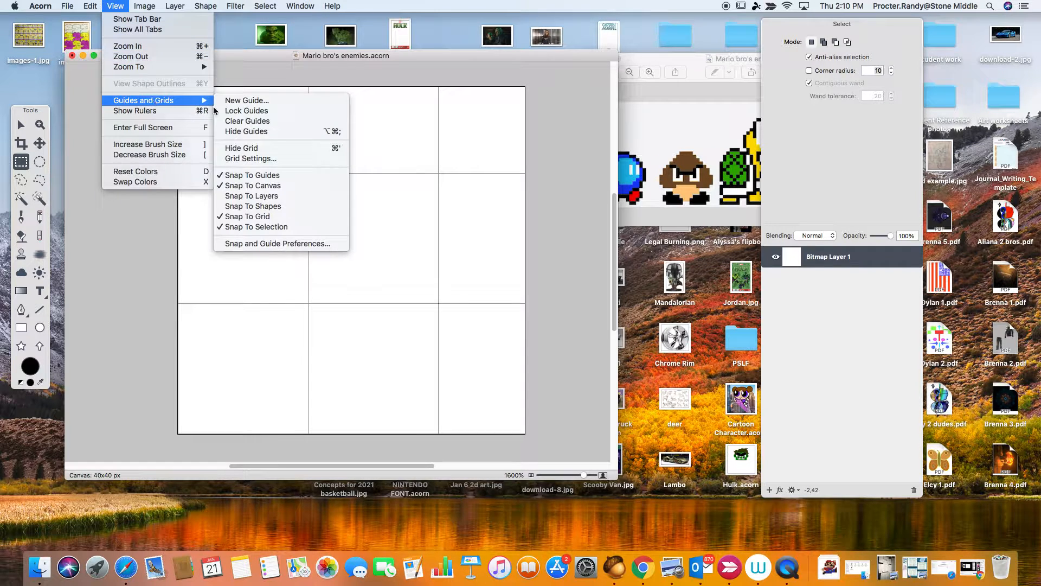
click(247, 159)
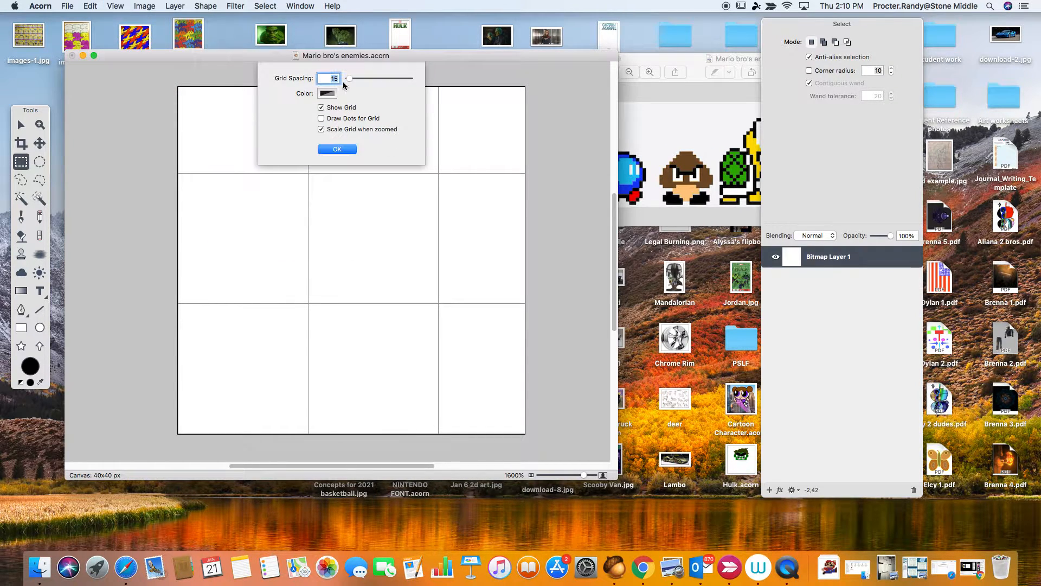
drag(347, 78, 340, 77)
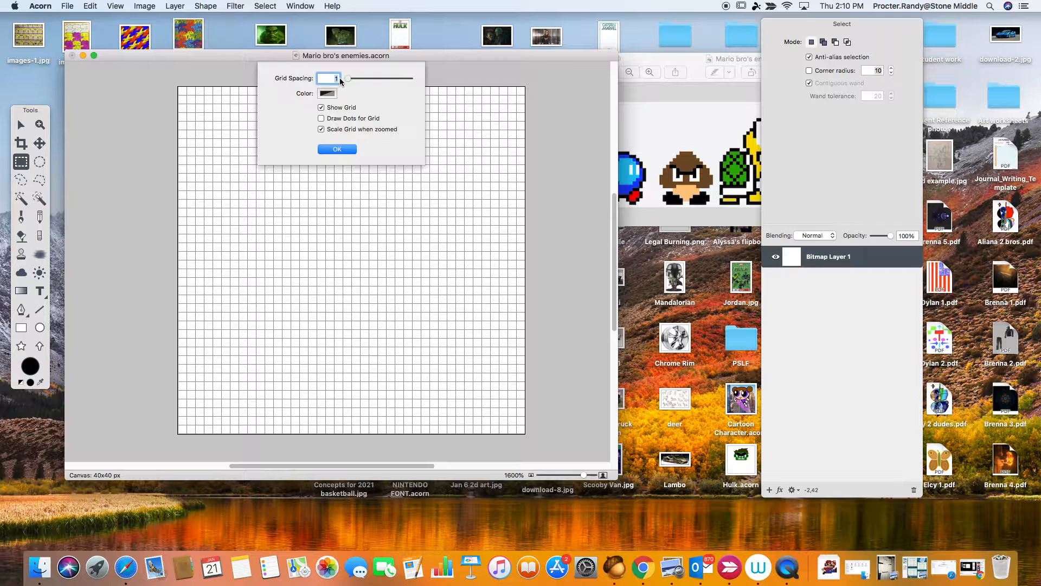
click(338, 149)
- Rearrange the canvas, layer palette and reference picture windows so the mushroom and turtle enemies stay visible, then return to the canvas
drag(450, 55, 432, 48)
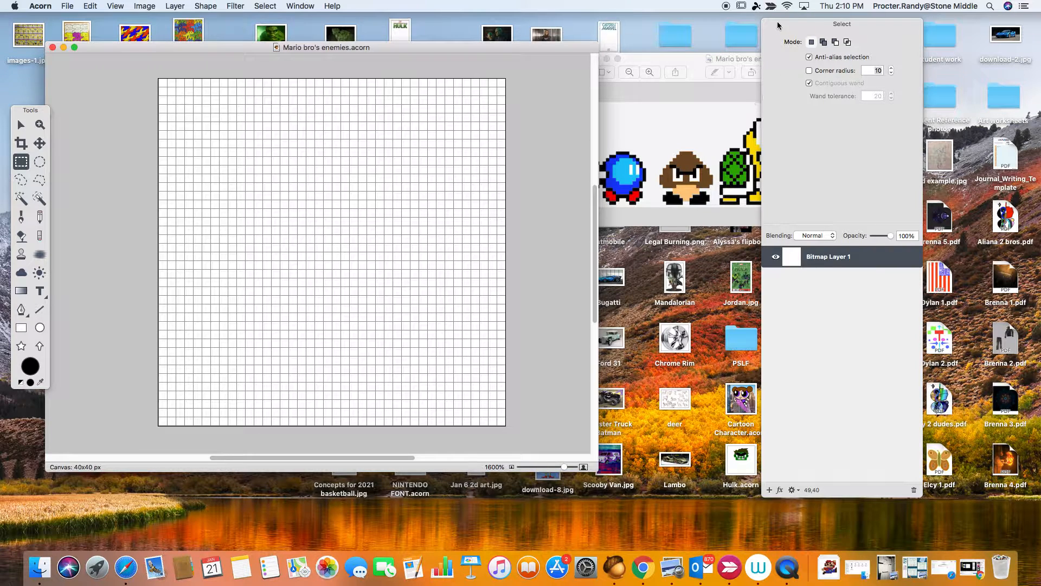
drag(778, 26, 809, 32)
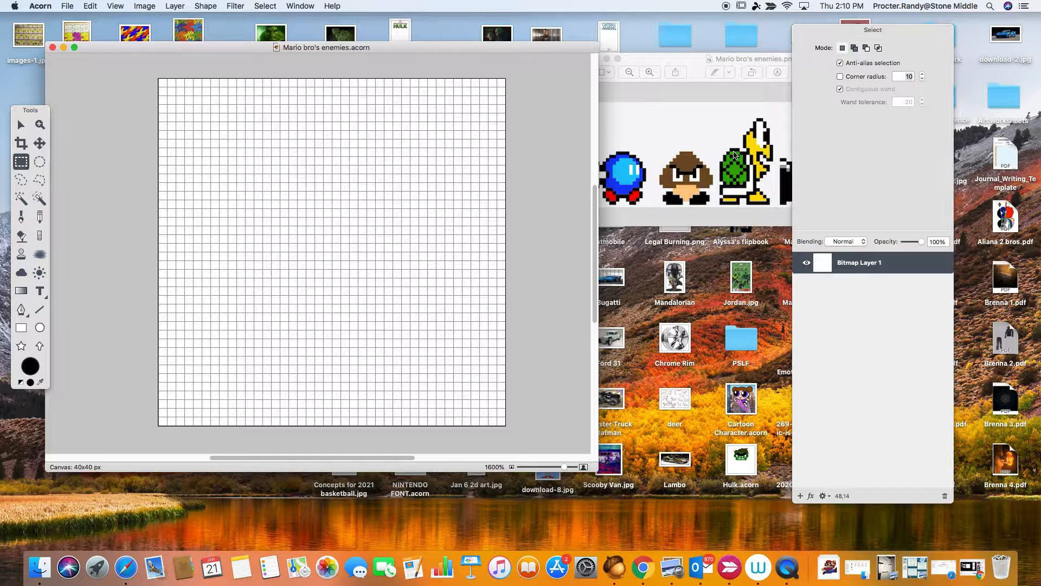
click(685, 58)
drag(684, 57, 659, 54)
click(539, 47)
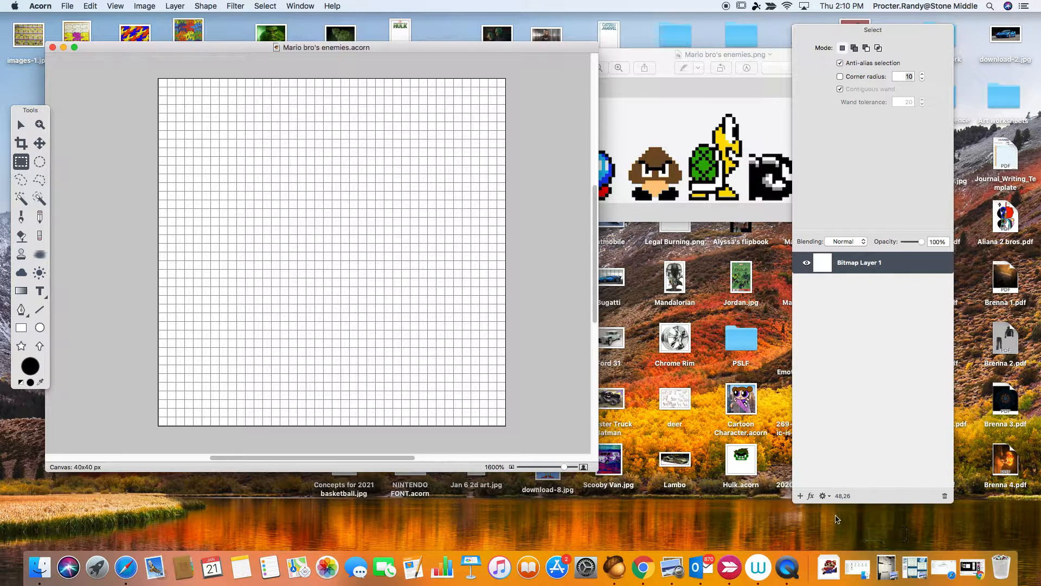
- Add a new group layer above Bitmap Layer 1 and name it Mushroom
click(824, 496)
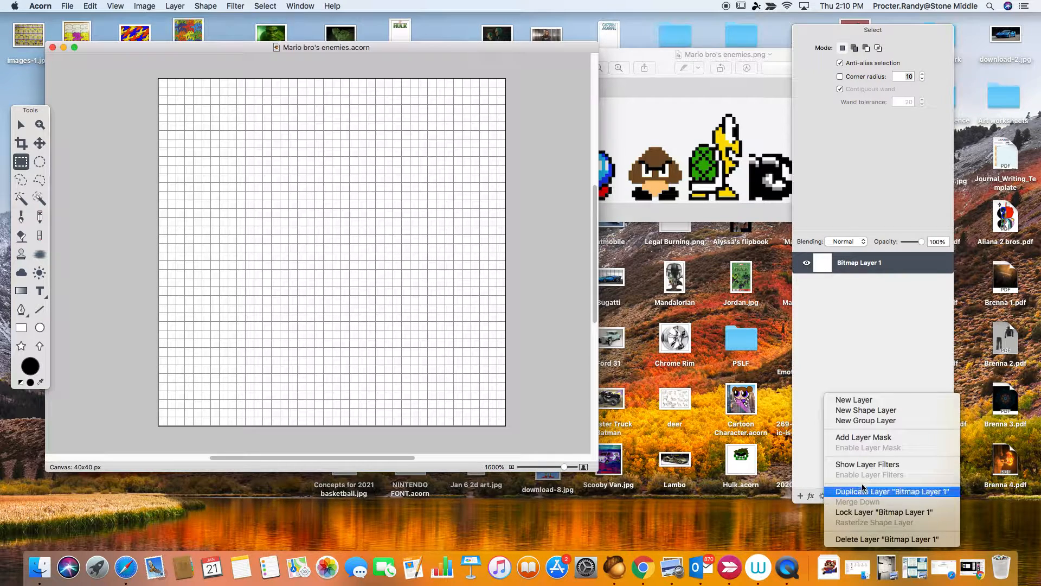
click(863, 421)
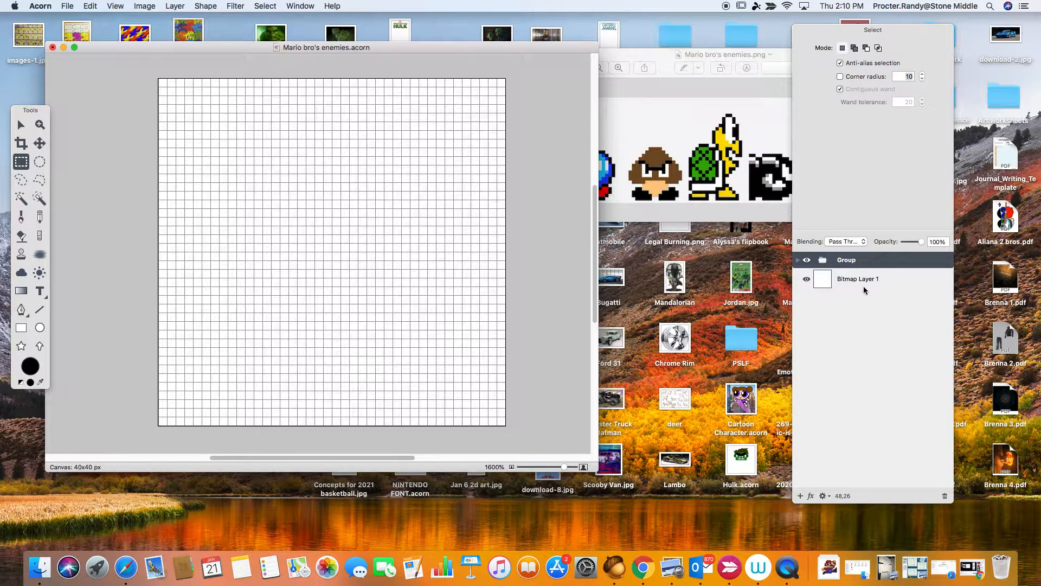
double_click(849, 259)
text(Mu)
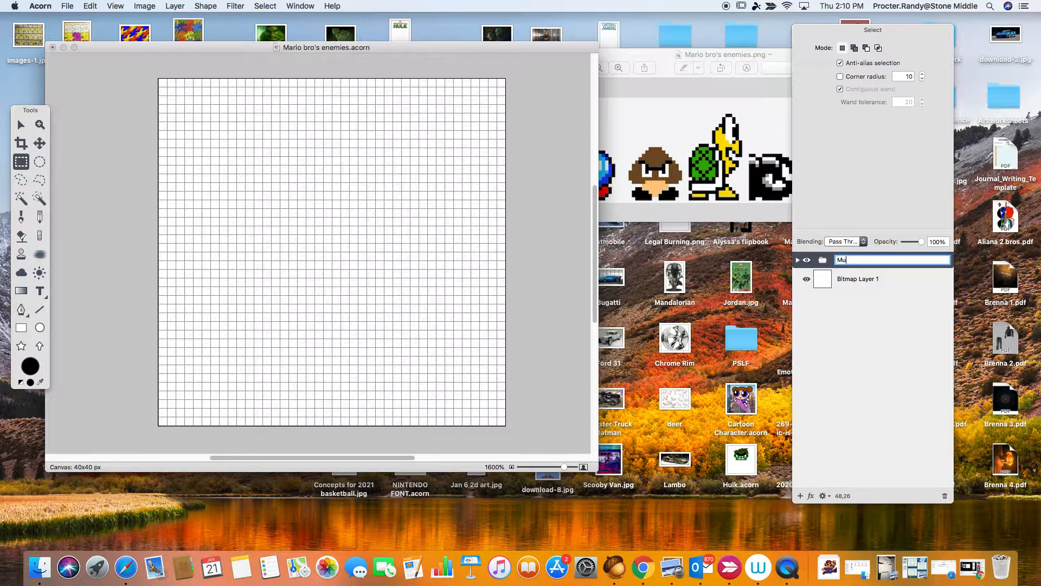
text(shroom)
key(Return)
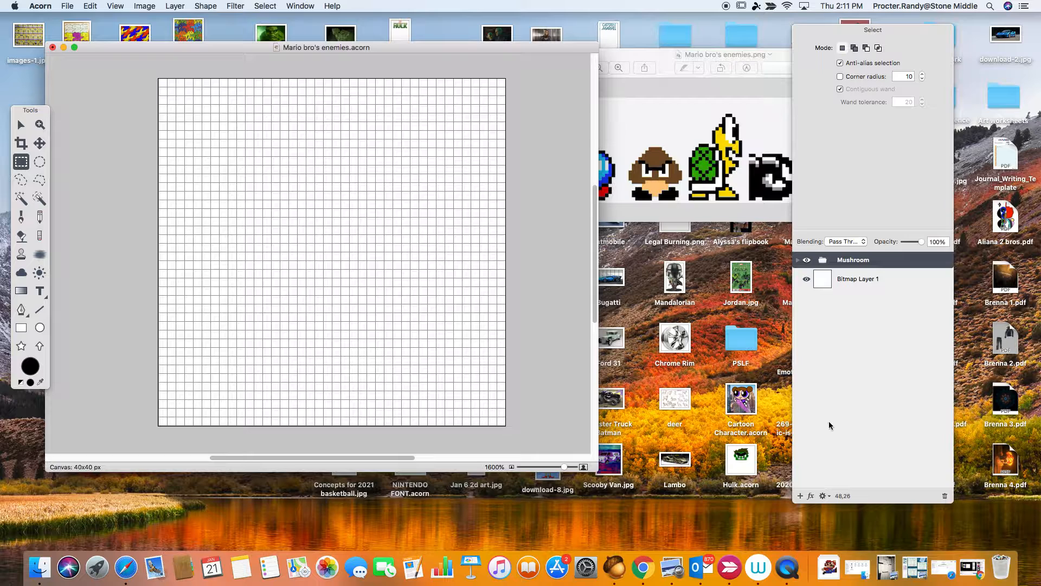
- Add a second group layer directly above Bitmap Layer 1 and name it Duck Turtle
click(851, 288)
click(824, 497)
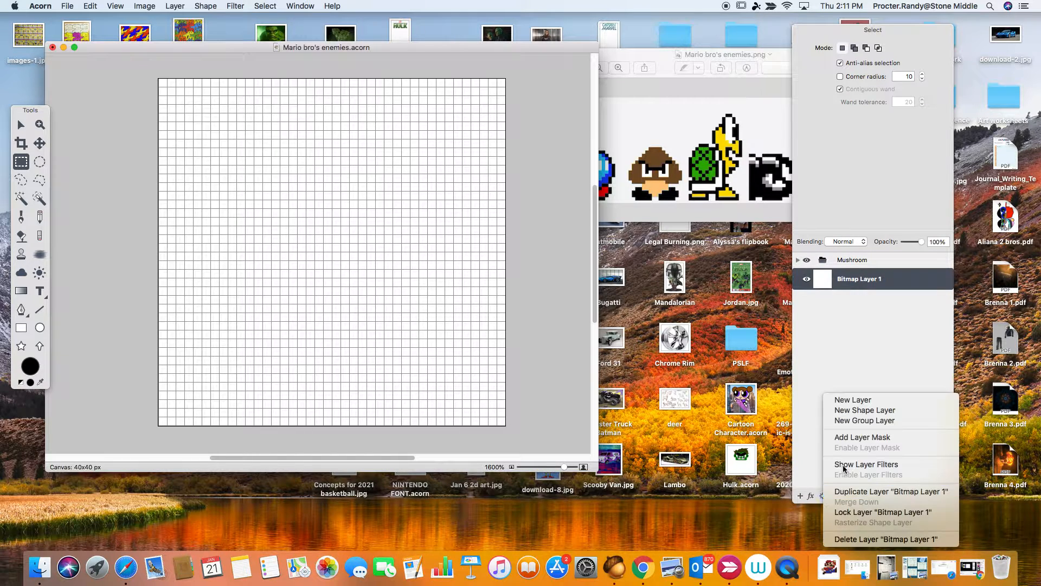
click(868, 422)
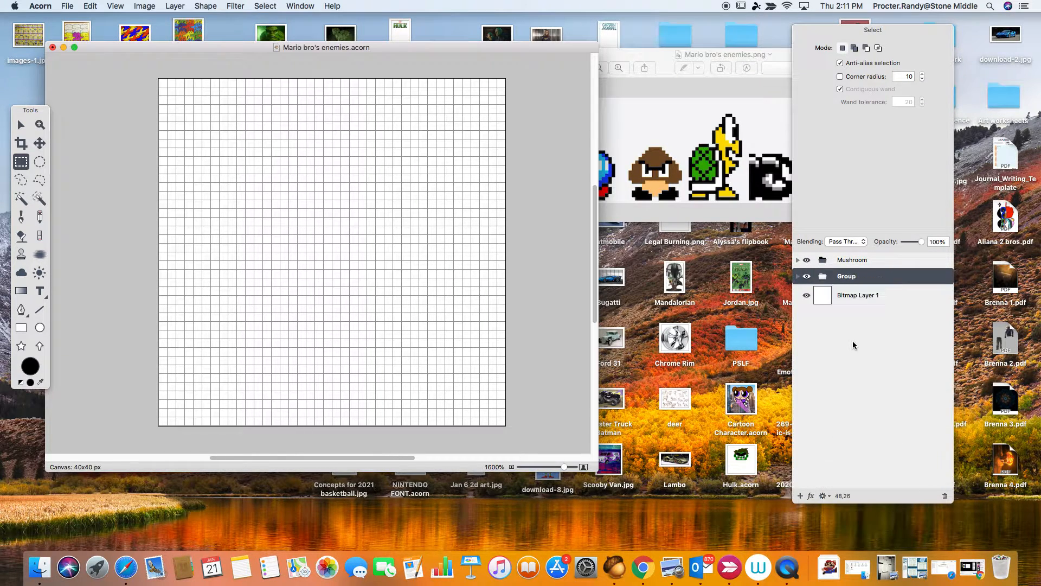
double_click(847, 276)
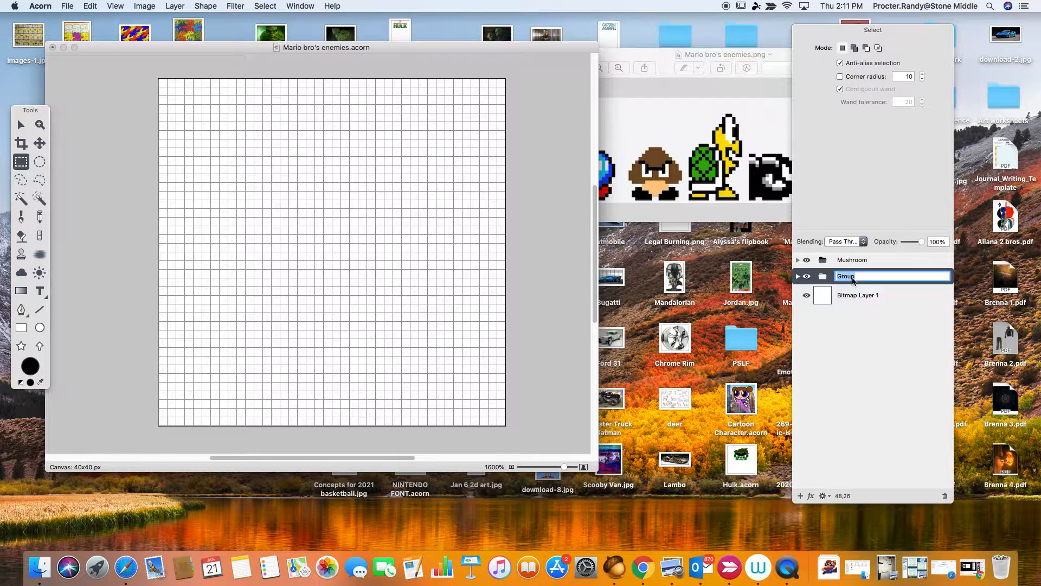
text(Duck Turtle)
key(Return)
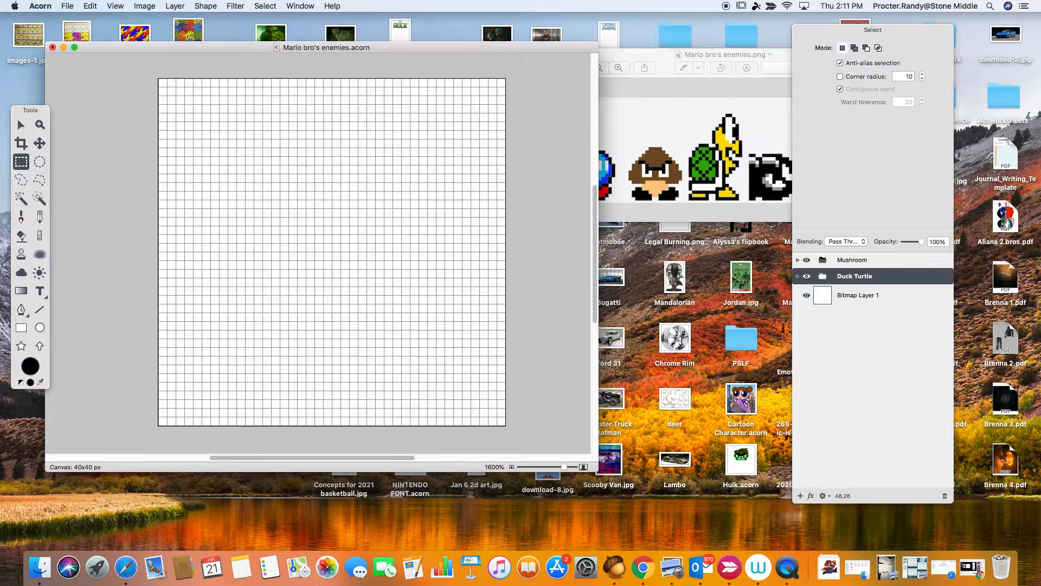
- Add a new bitmap layer inside the Mushroom group
click(855, 261)
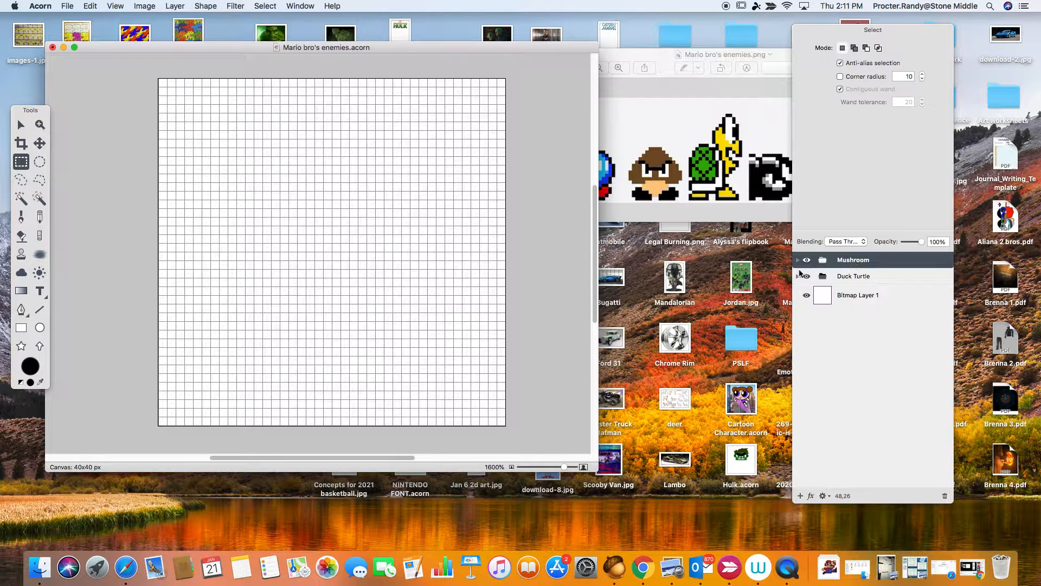
click(800, 496)
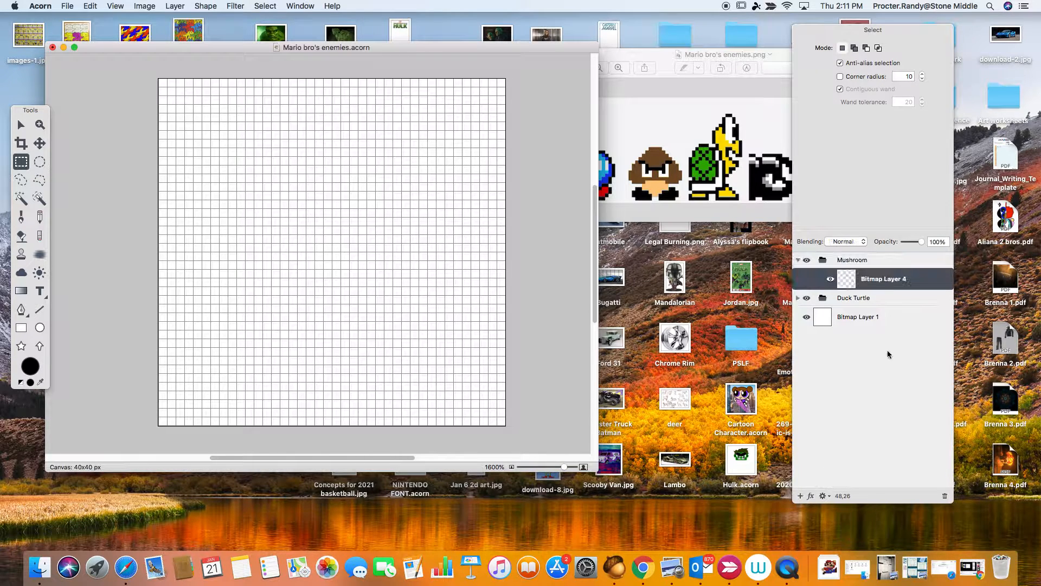
- Rename the new layer in the Mushroom group as Brown and add another layer above it named Black
double_click(878, 280)
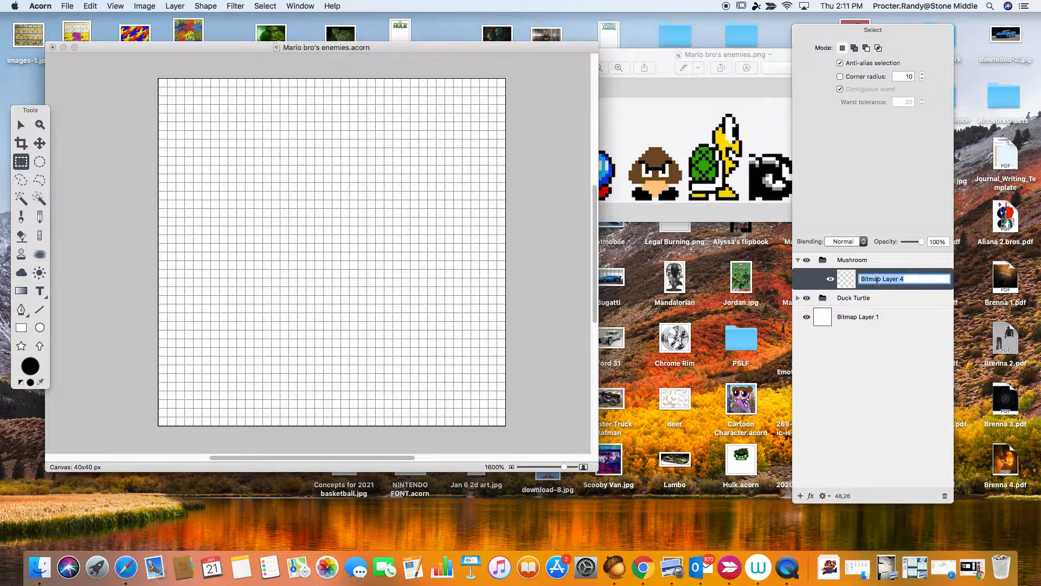
text(Brown)
key(Return)
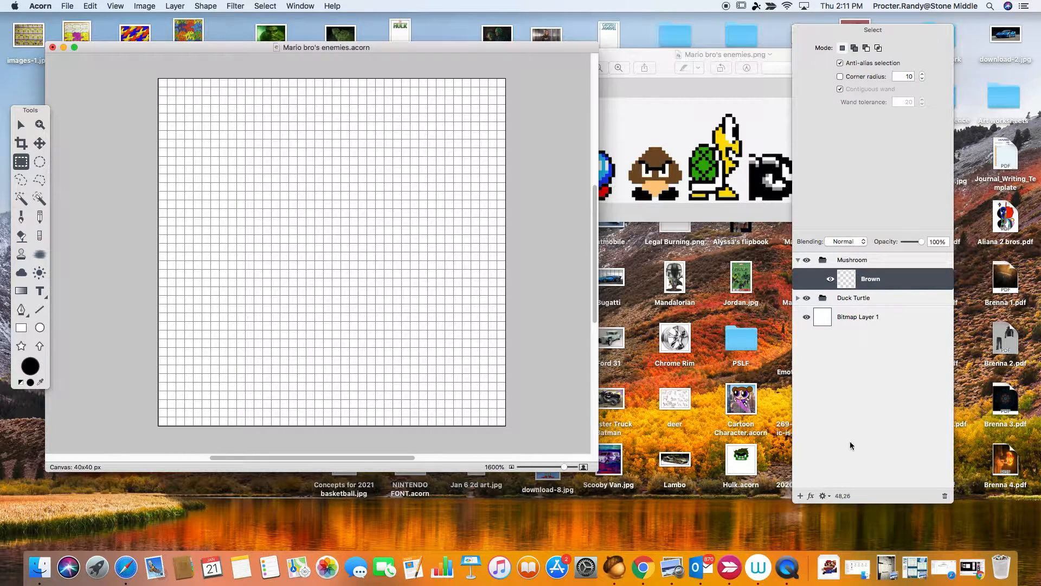
click(801, 496)
double_click(876, 281)
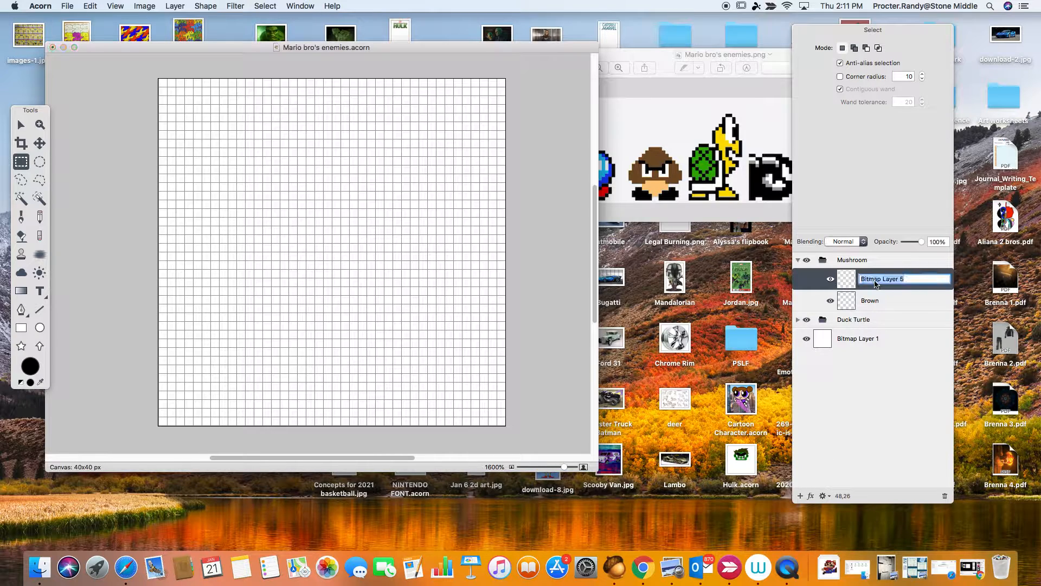
text(Black)
key(Return)
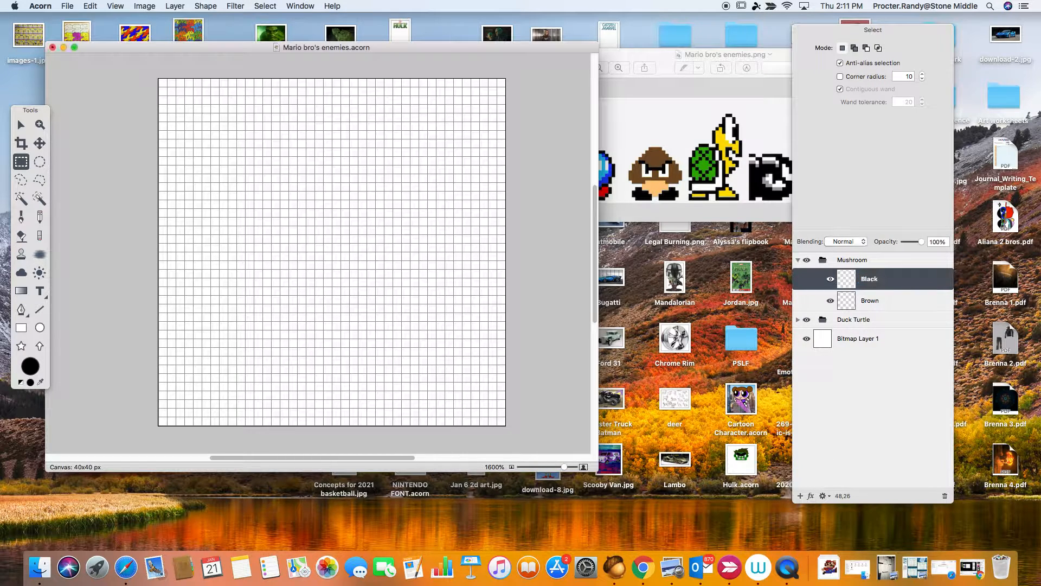
- Add a third bitmap layer at the top of the Mushroom group and name it Tan
click(801, 496)
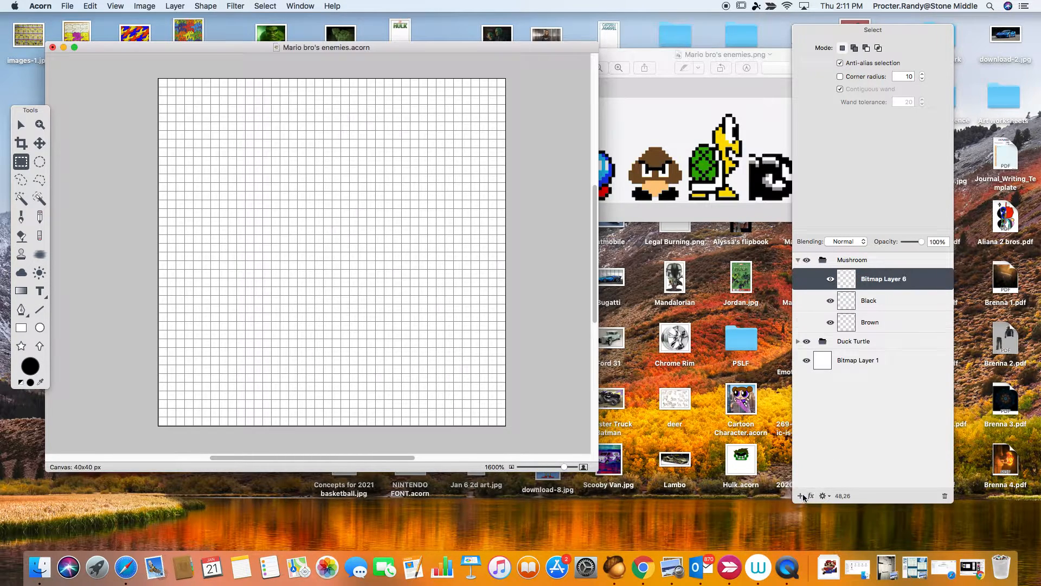
double_click(874, 281)
text(Tan)
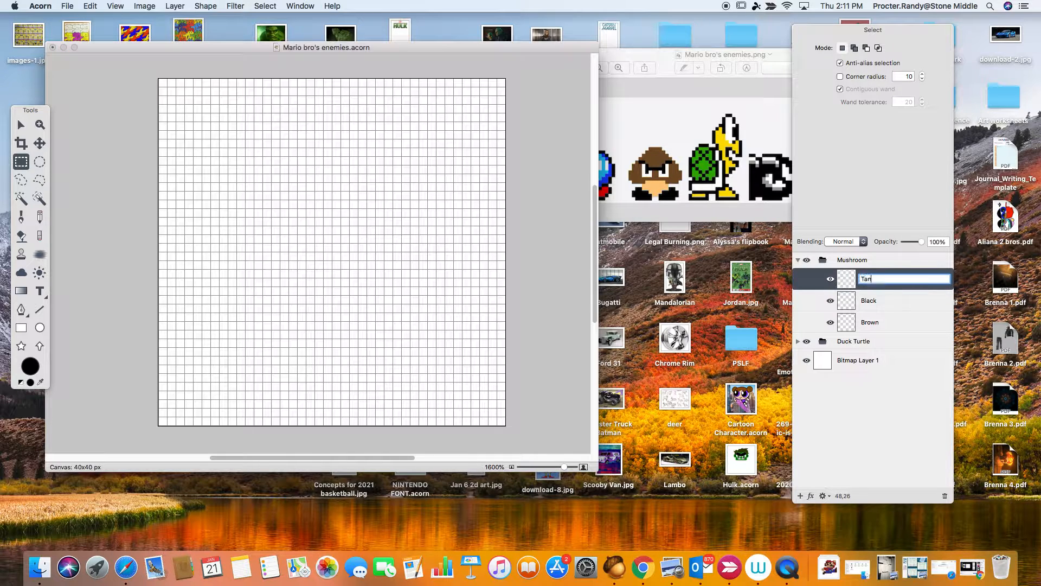
key(Return)
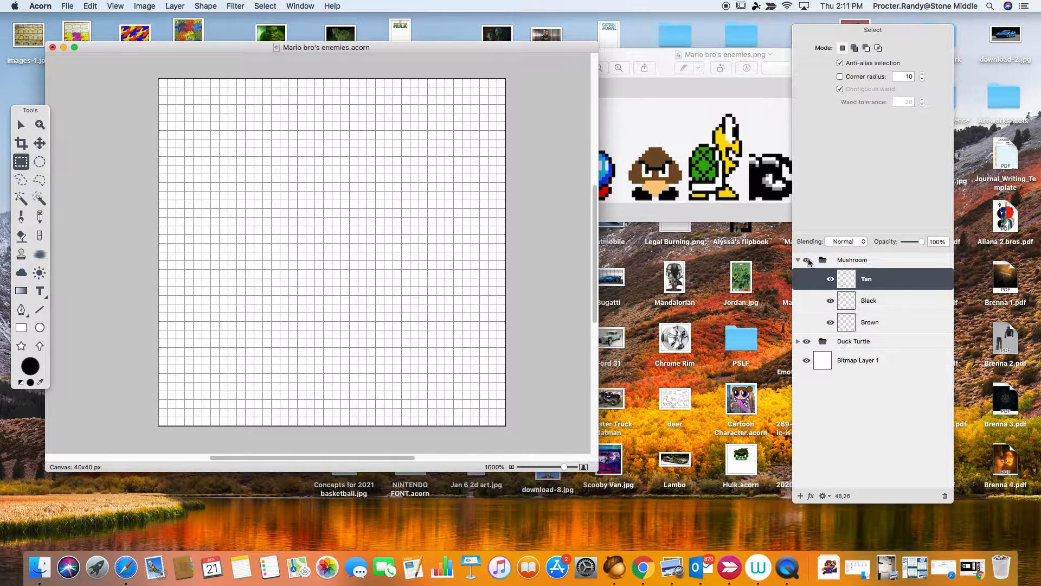
- Add a bitmap layer inside the Duck Turtle group and name it Green
click(843, 343)
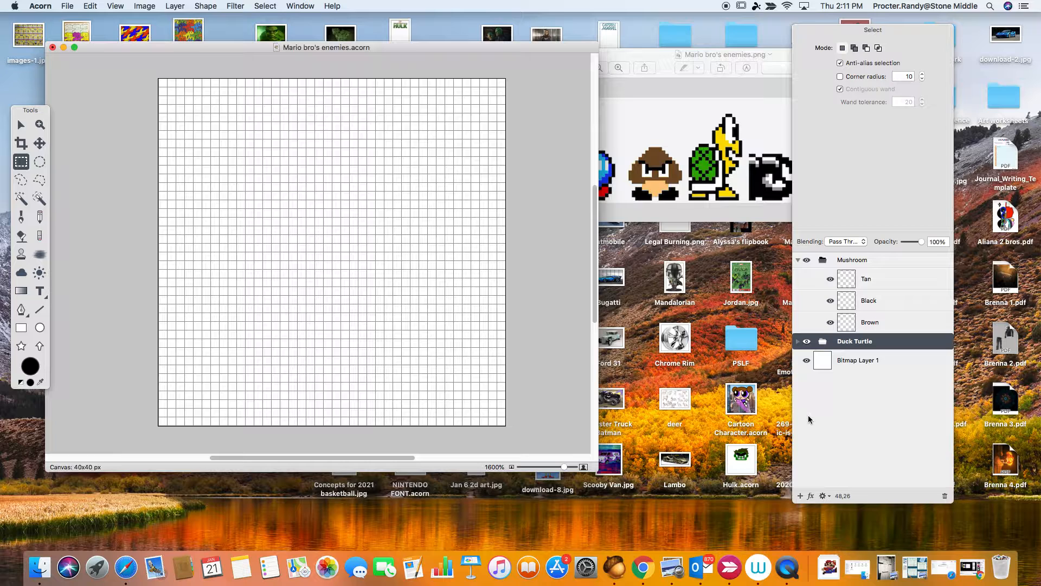
click(800, 496)
double_click(868, 361)
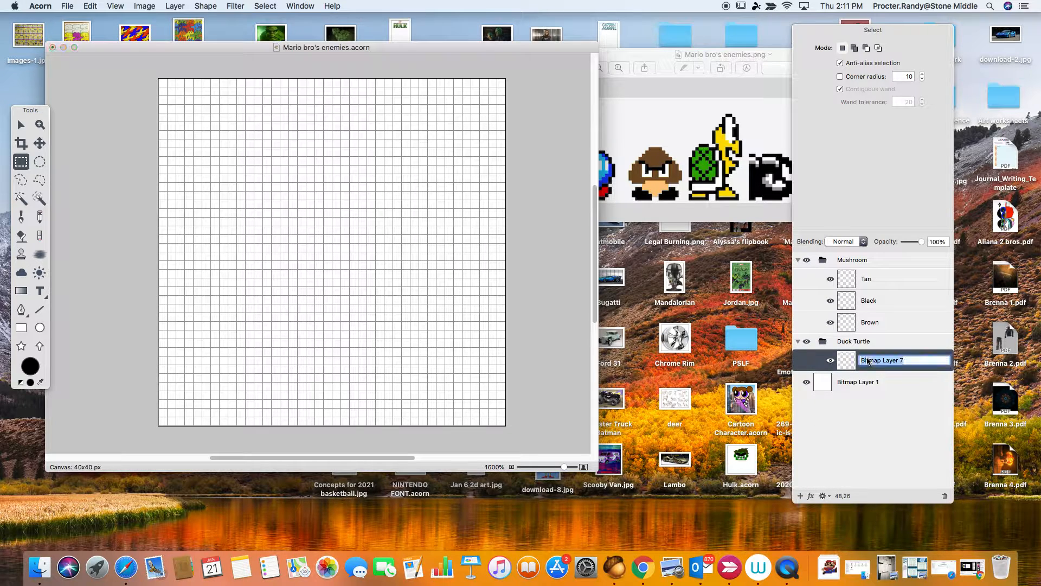
text(Green)
key(Return)
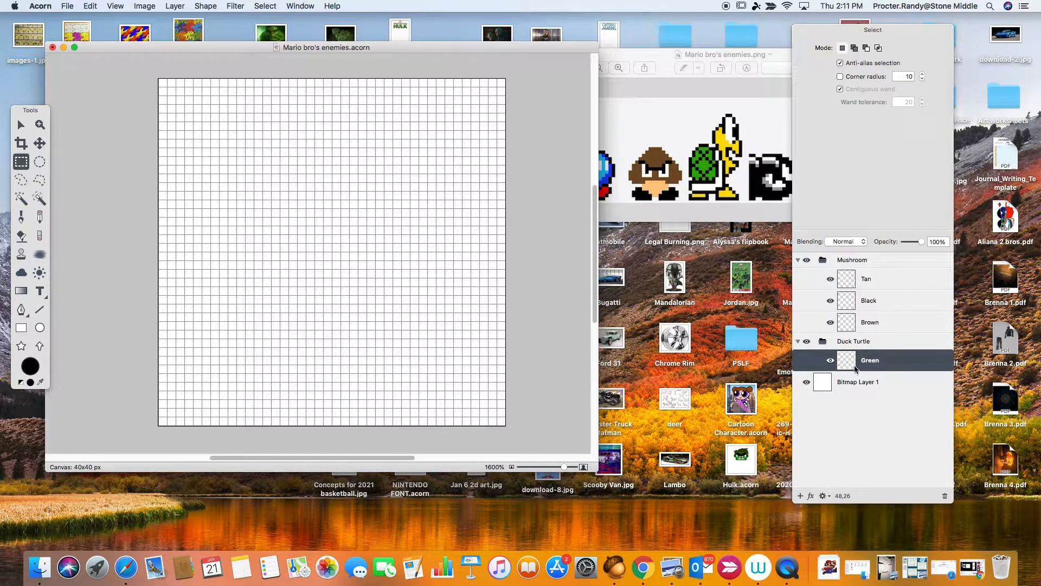
- Add two more layers above Green in the Duck Turtle group, named Yellow and Black
click(801, 496)
double_click(876, 361)
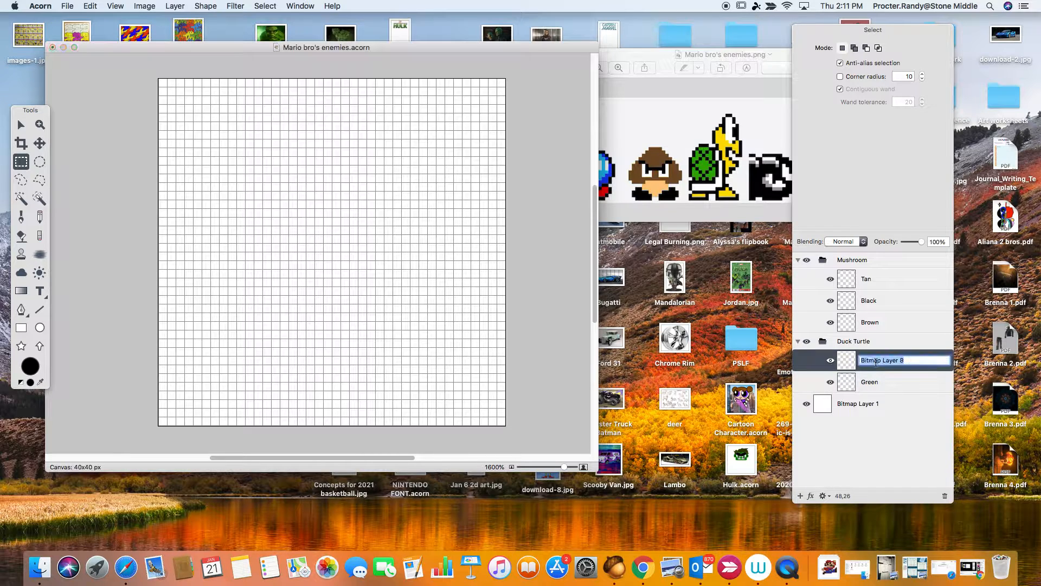
text(Yellow)
key(Return)
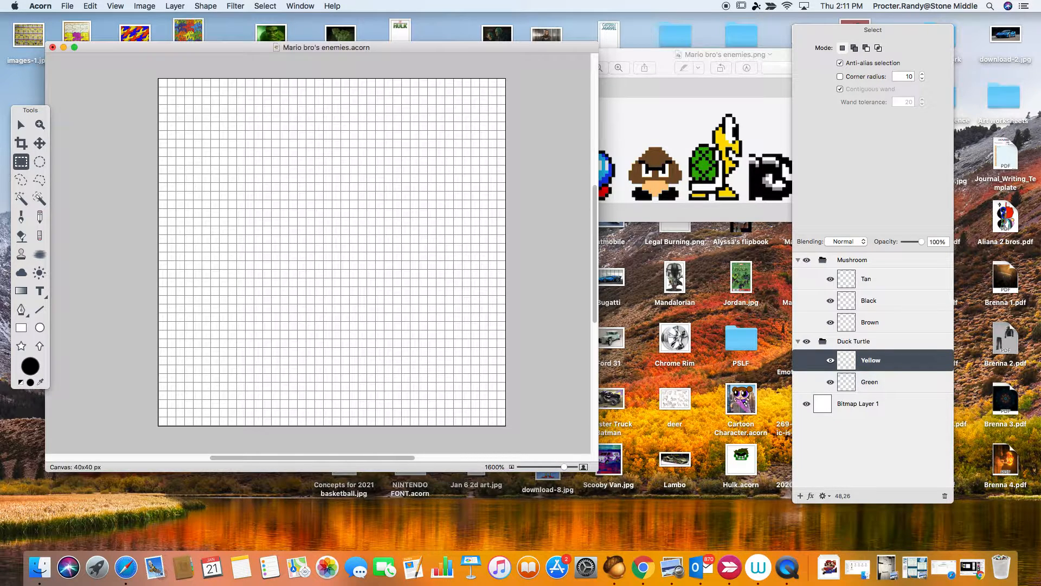
click(800, 495)
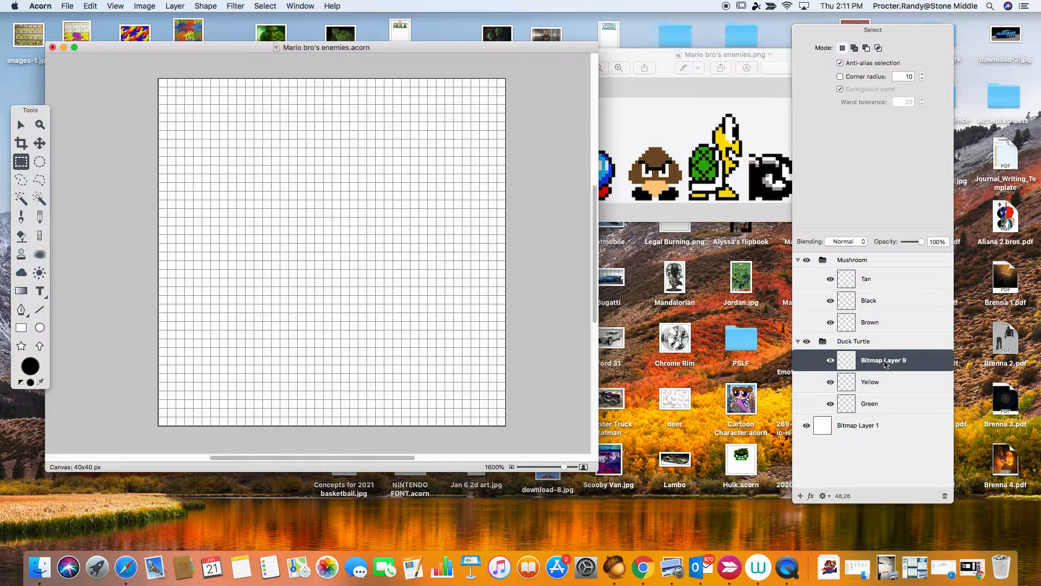
double_click(885, 361)
text(Black)
key(Return)
- Collapse the Duck Turtle group and make the Mushroom group's Brown layer active with the Pencil tool
click(798, 341)
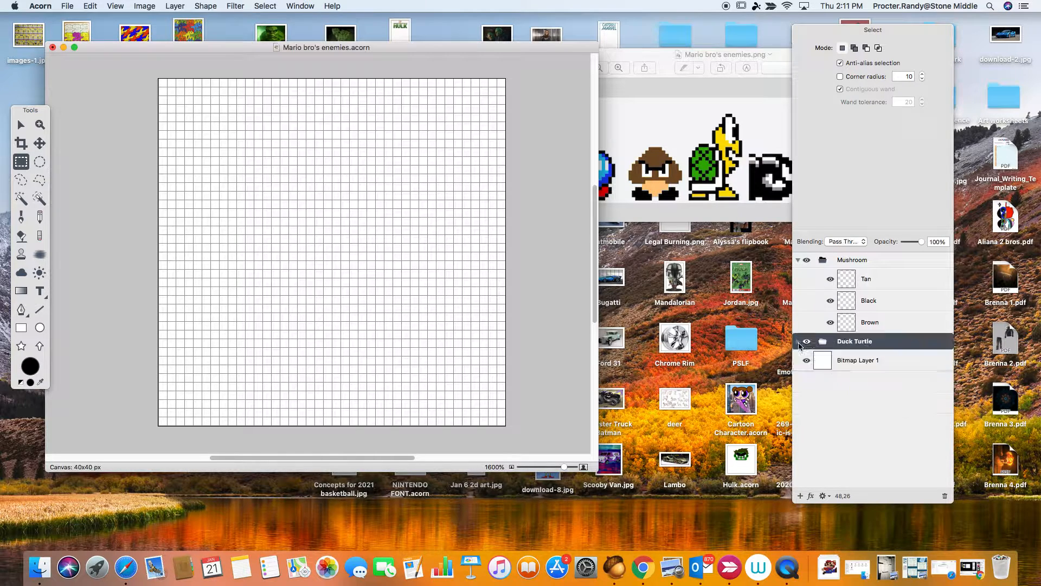
click(798, 259)
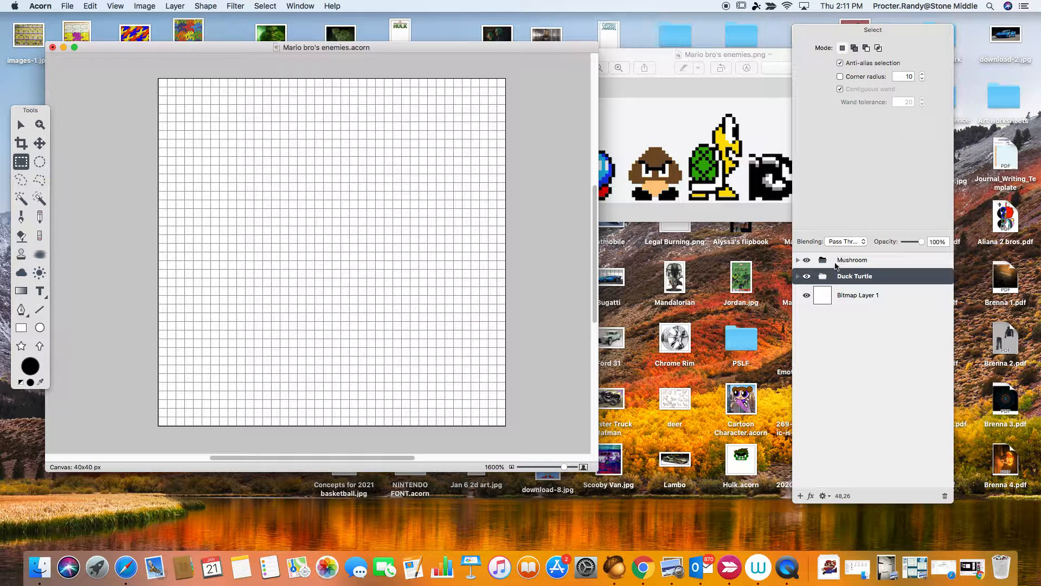
click(797, 260)
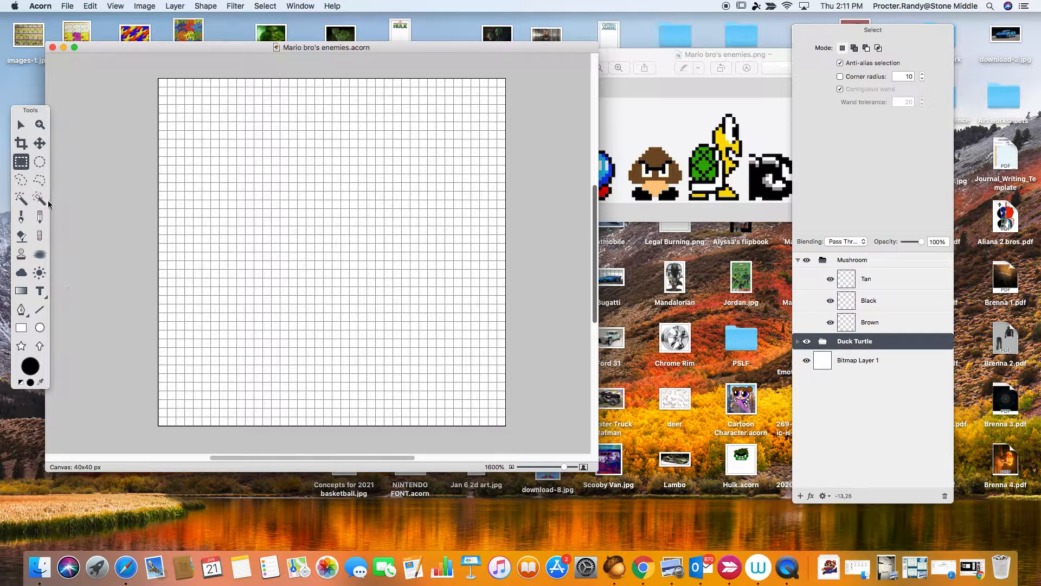
click(40, 217)
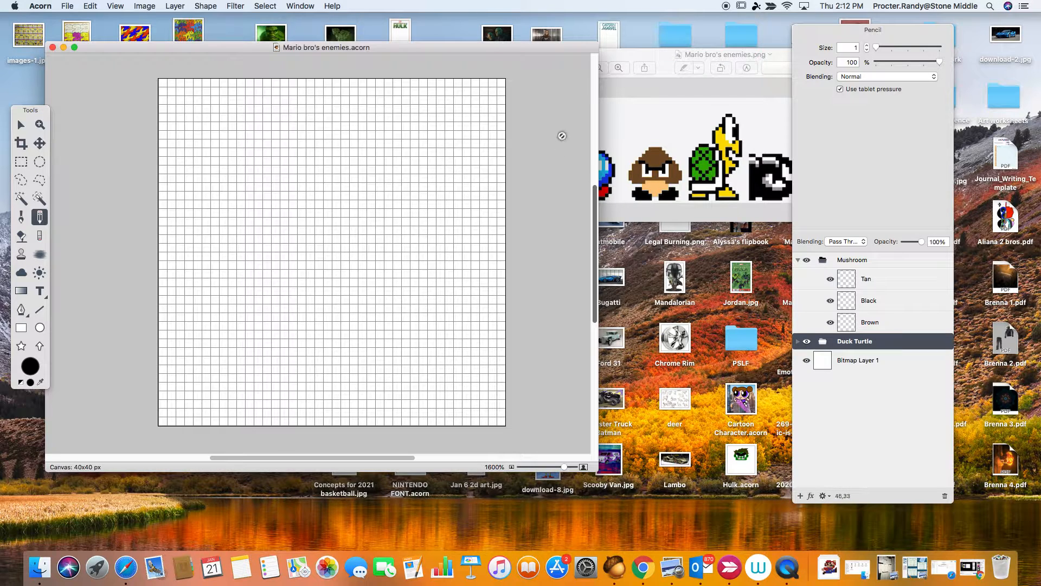
click(878, 327)
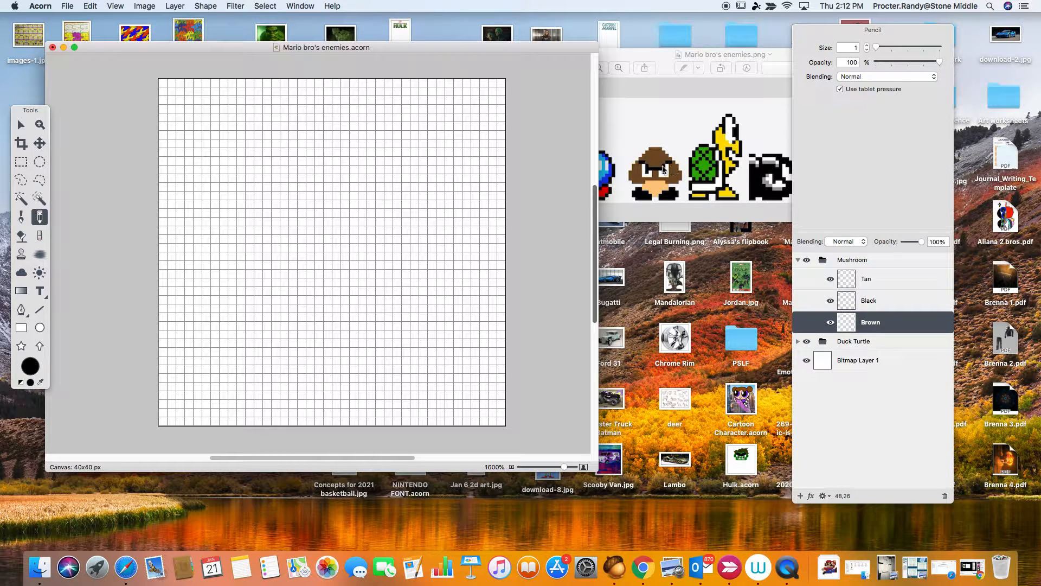
click(38, 236)
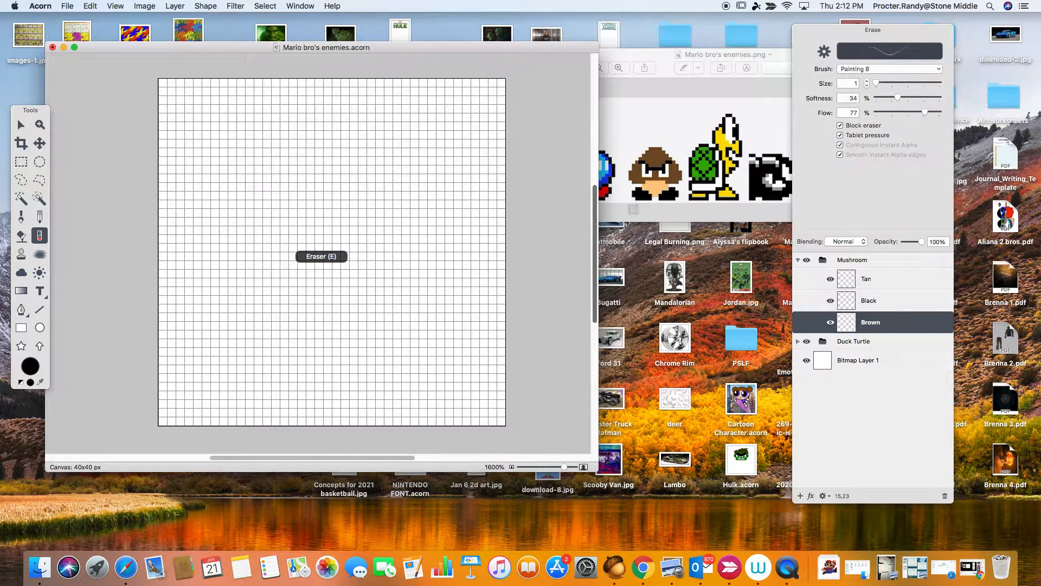
click(841, 125)
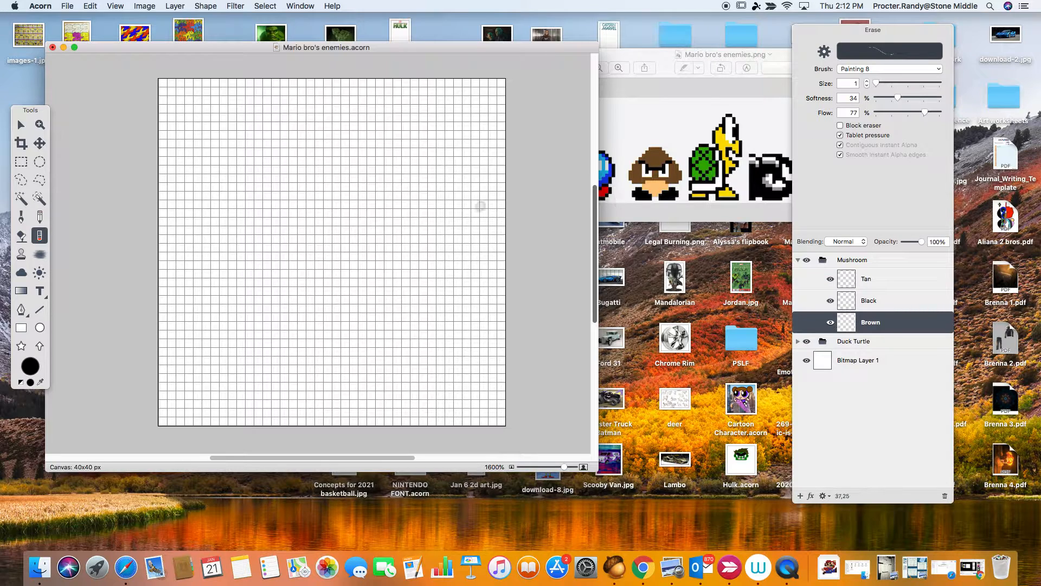
click(840, 126)
- Sample the brown #75502c from the reference mushroom's cap as the drawing color and switch back to the Pencil tool
click(42, 383)
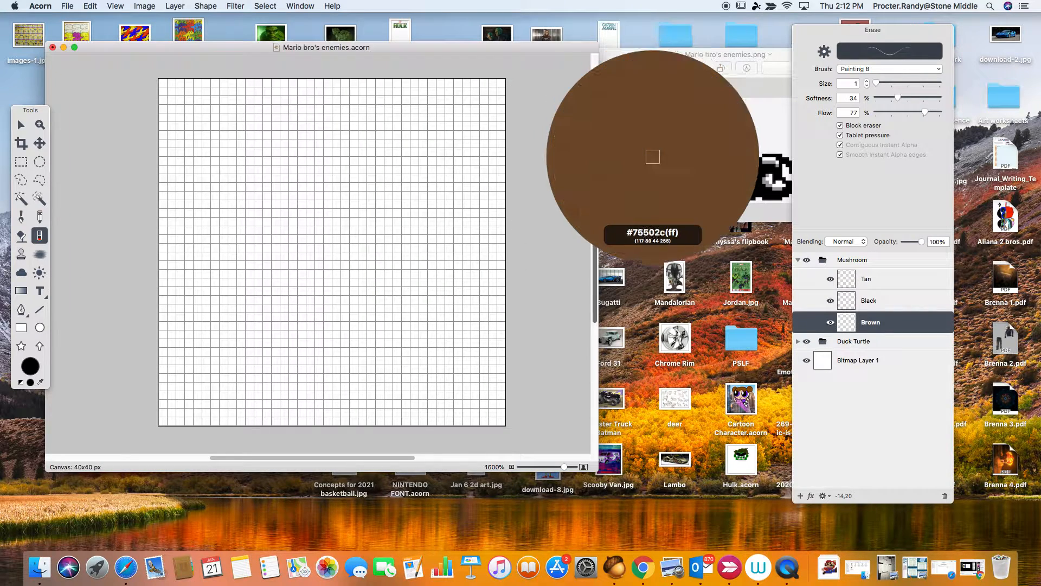
click(653, 157)
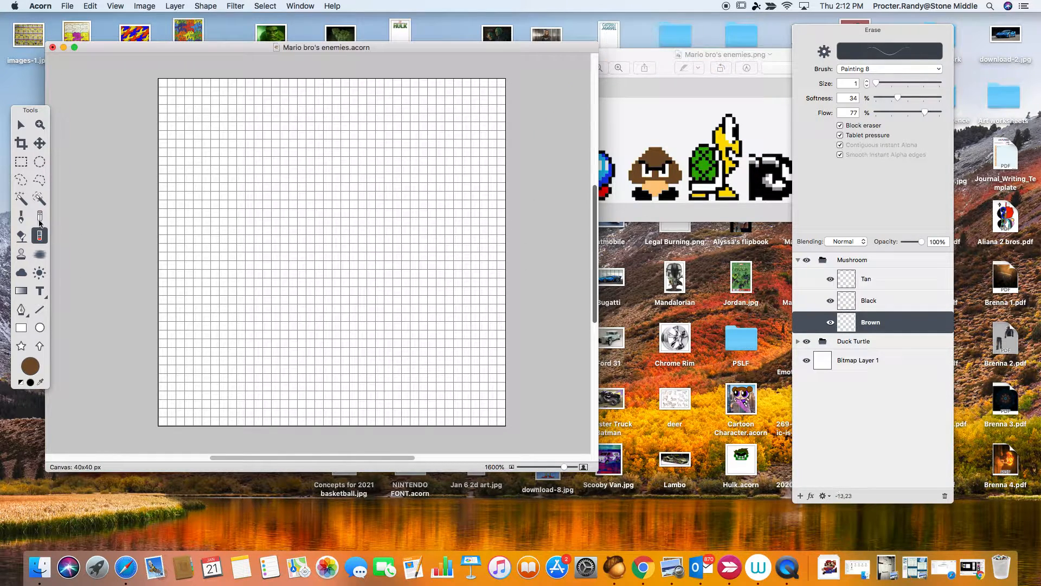
key(n)
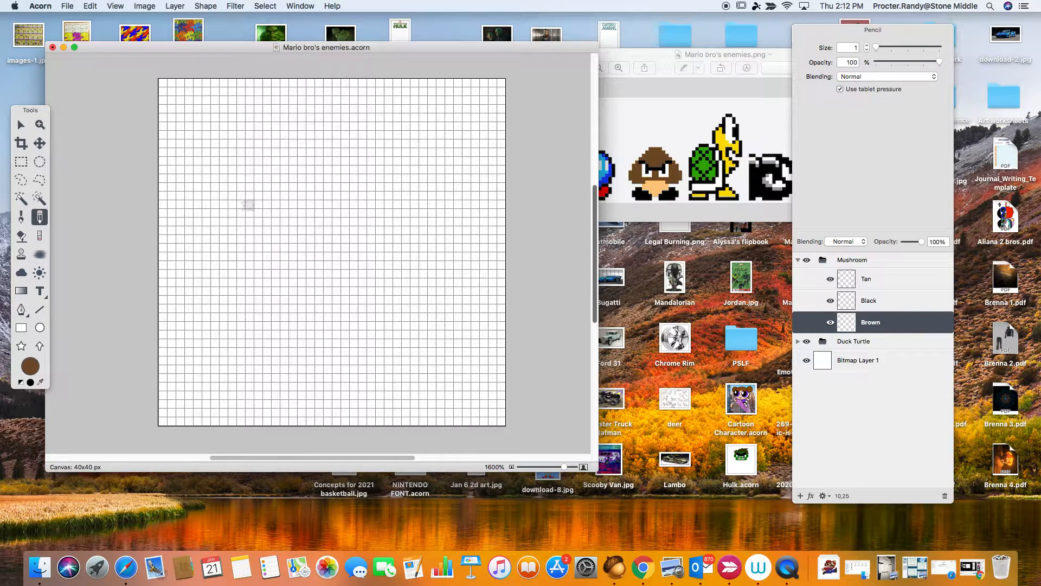
- Draw the top of the mushroom cap as four centred brown rows 5, 7, 9 and 11 pixels wide
drag(249, 204, 281, 206)
drag(241, 213, 294, 213)
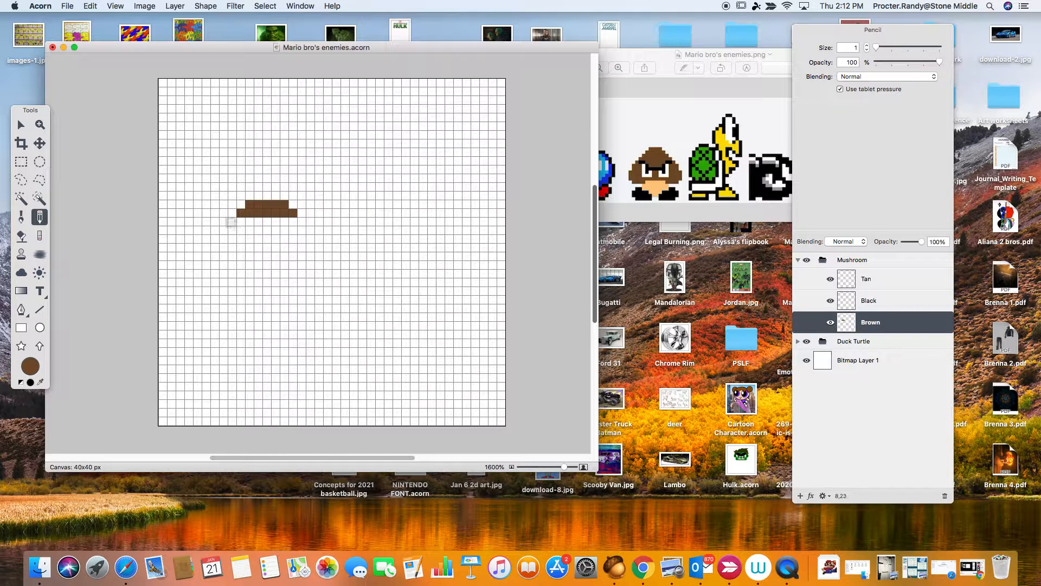
drag(232, 222, 301, 221)
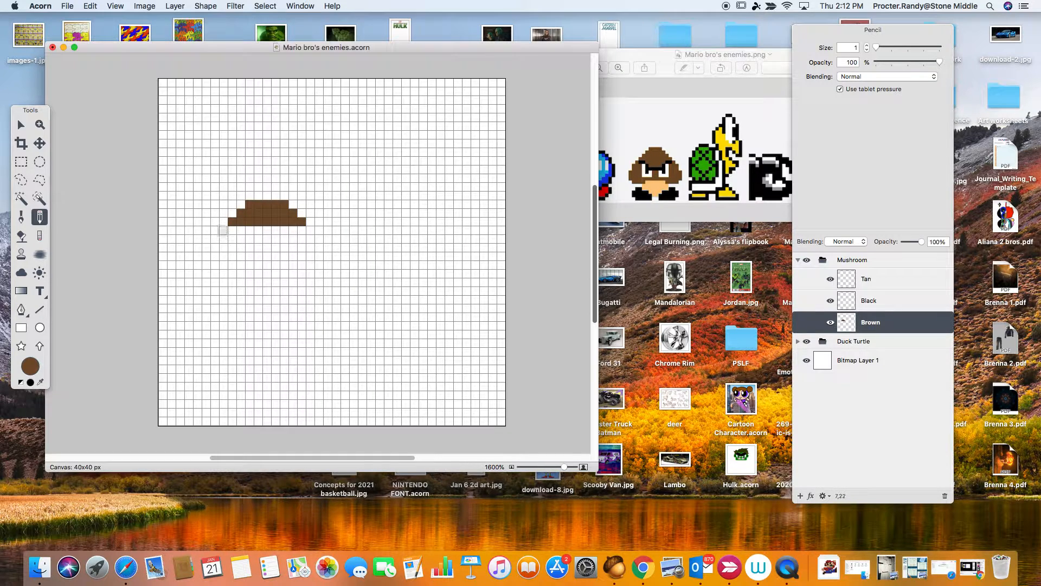
drag(224, 230, 310, 229)
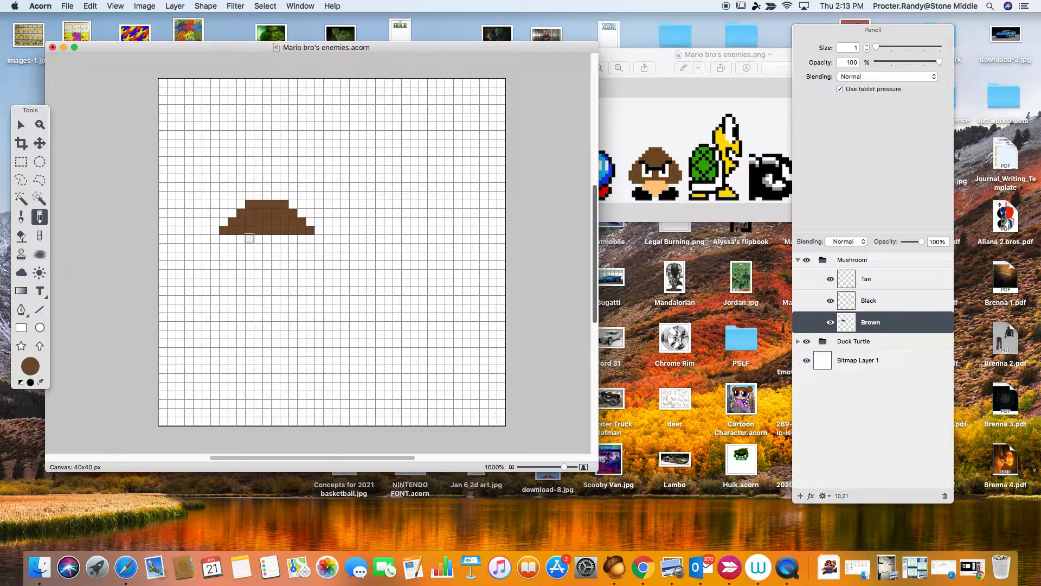
- Add two narrowing brown rows, 7 and 5 pixels wide, centred beneath the cap's top to form the brow
drag(241, 239, 249, 239)
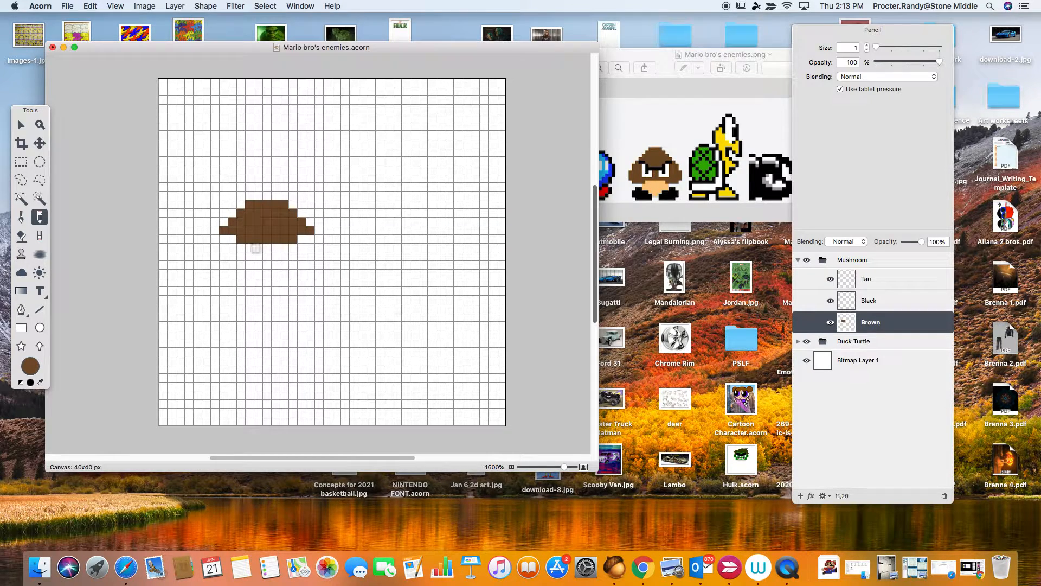
drag(258, 247, 267, 247)
click(249, 247)
click(284, 247)
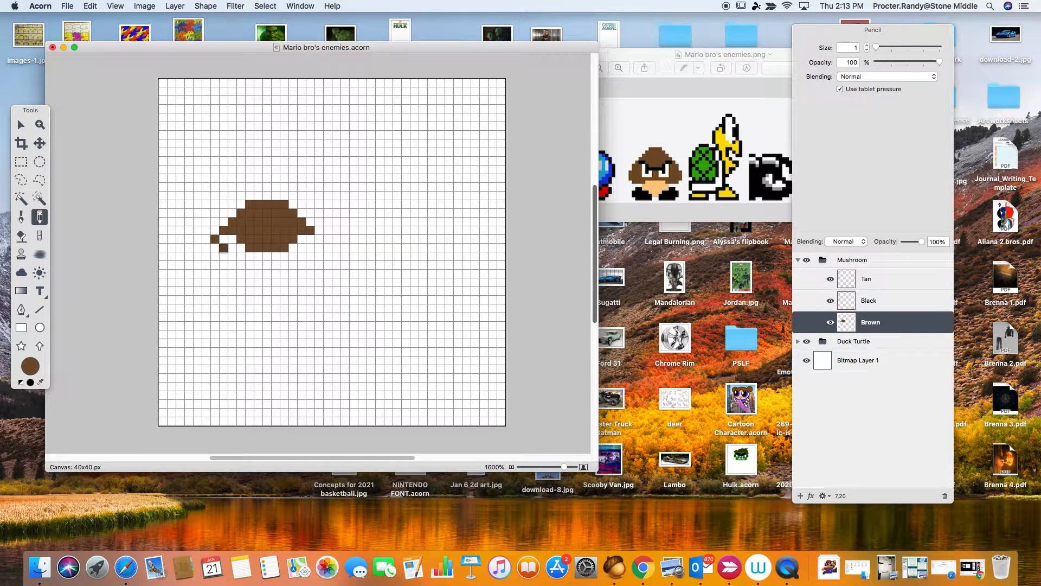
- Frame the eye area in brown with an outer corner pixel and vertical column on each side, joined by an 11-pixel-wide bottom row
click(223, 248)
click(318, 239)
click(310, 247)
drag(223, 257, 223, 280)
drag(311, 249, 310, 282)
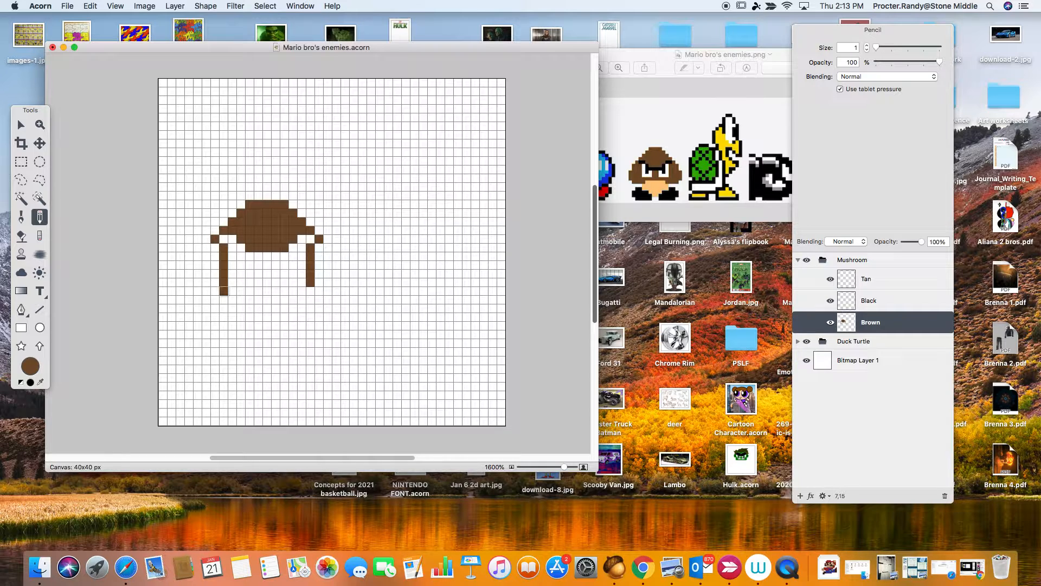
drag(223, 291, 311, 293)
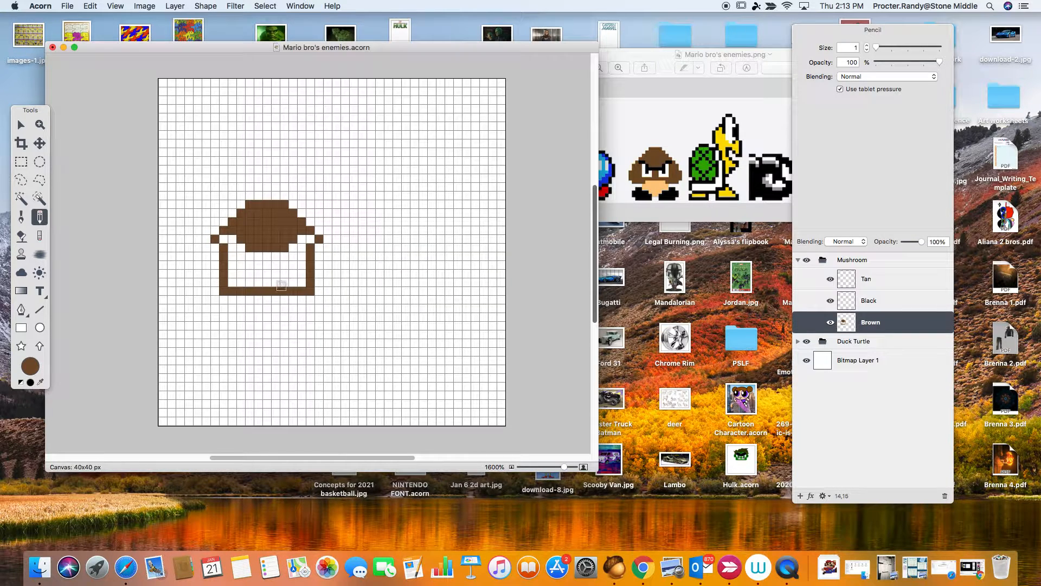
- Draw a brown bridge 3 pixels wide between the eyes, from the brow down to the bottom row
drag(267, 255, 269, 288)
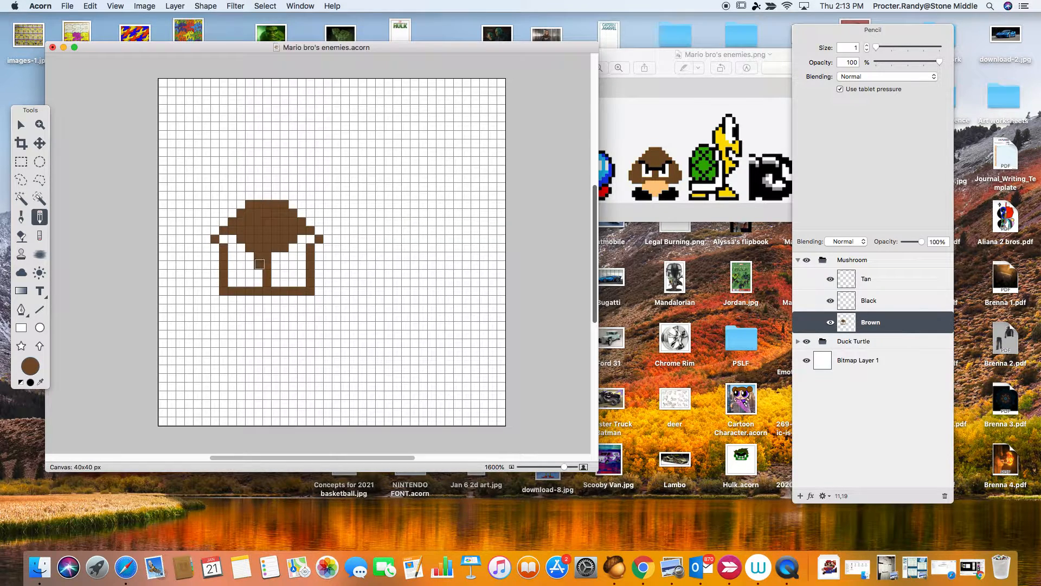
drag(260, 264, 259, 287)
drag(275, 251, 276, 291)
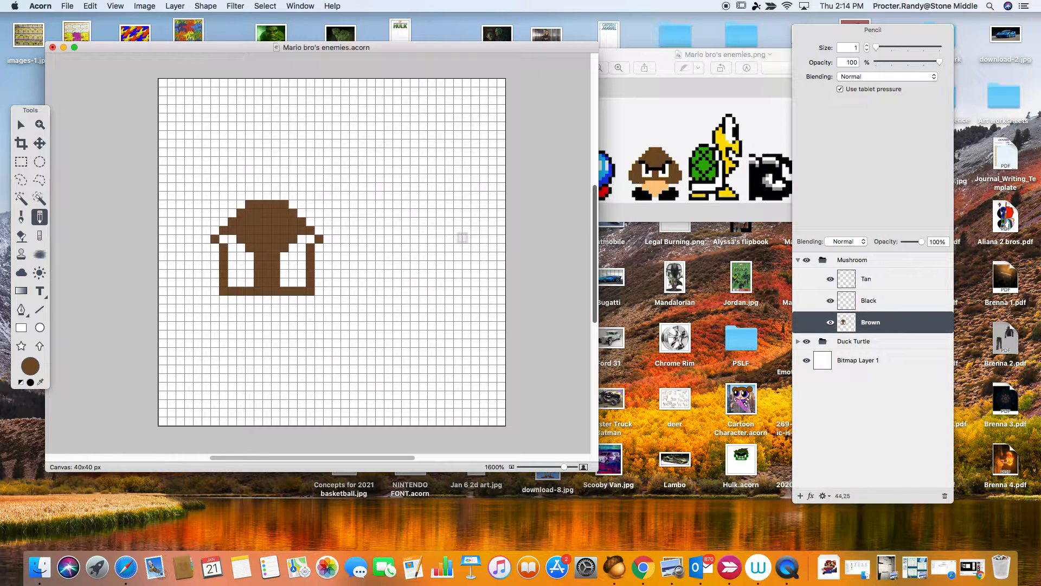
- Outline the flared left and right sides of the cap in brown, stepping outward to 19 pixels wide and closing along the bottom row
drag(216, 251, 206, 248)
click(328, 248)
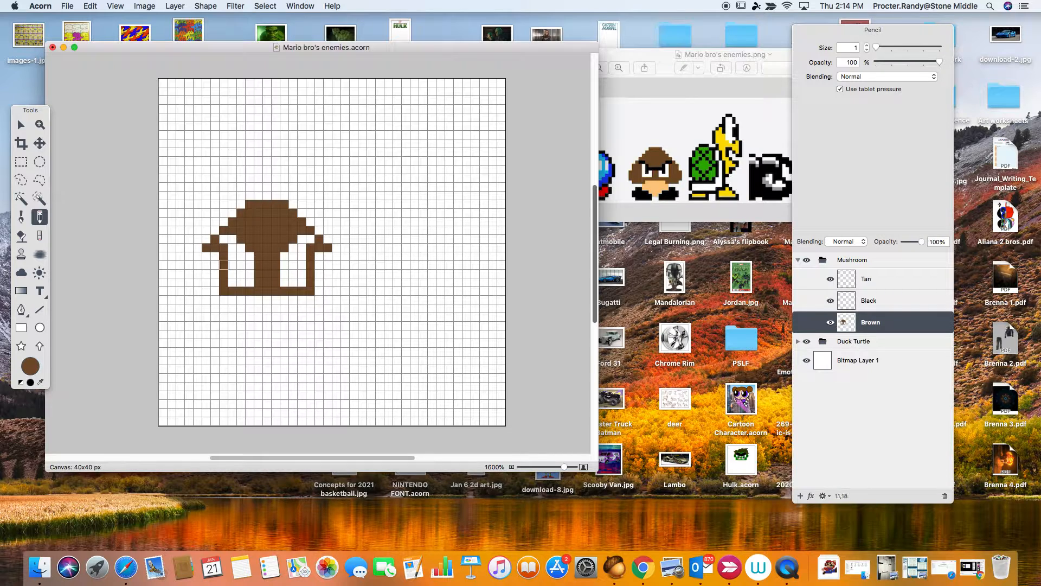
mouse_move(207, 251)
mouse_down()
mouse_move(198, 257)
mouse_move(219, 256)
mouse_up()
drag(320, 259, 336, 258)
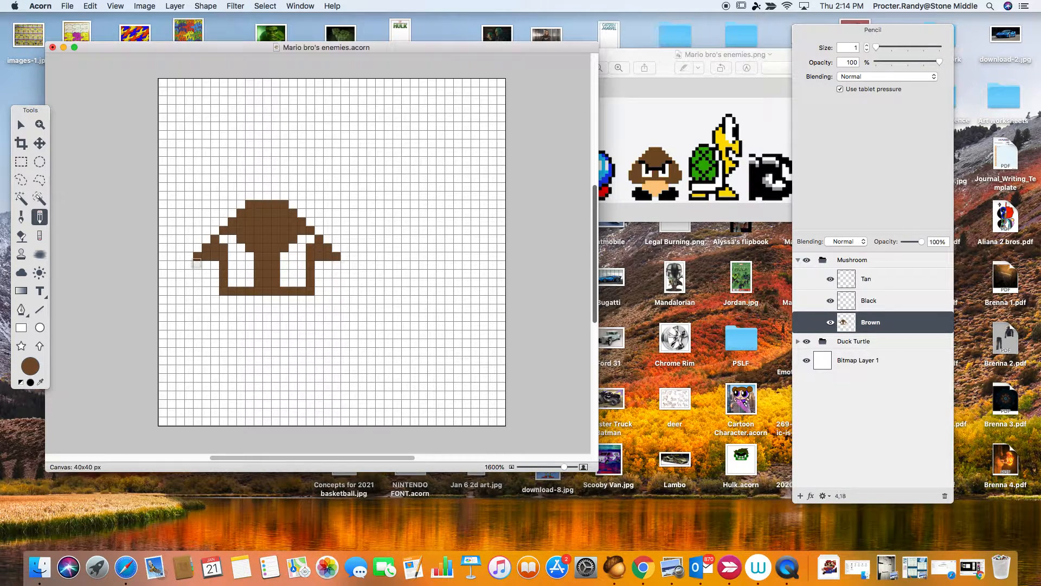
mouse_move(198, 257)
mouse_down()
mouse_move(195, 286)
mouse_move(217, 290)
mouse_move(189, 272)
mouse_move(190, 280)
mouse_up()
mouse_move(319, 291)
mouse_down()
mouse_move(336, 292)
mouse_move(337, 264)
mouse_move(345, 289)
mouse_up()
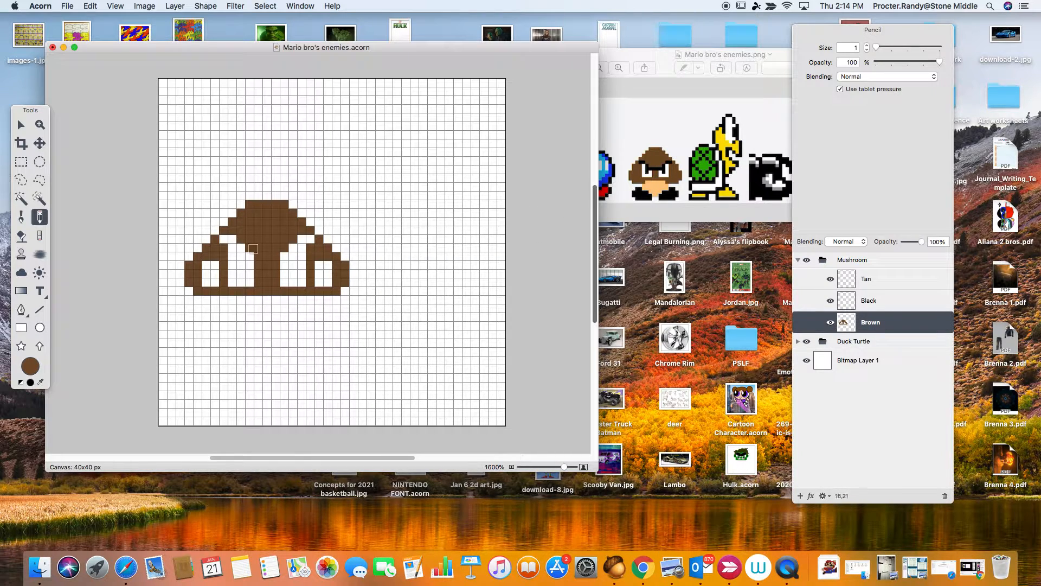
- Fill the remaining white gaps in both sides of the cap with brown, and check the Brown layer by hiding and reshowing it
mouse_move(206, 263)
mouse_down()
mouse_move(217, 285)
mouse_move(215, 263)
mouse_up()
mouse_move(319, 263)
mouse_down()
mouse_move(329, 284)
mouse_move(328, 262)
mouse_up()
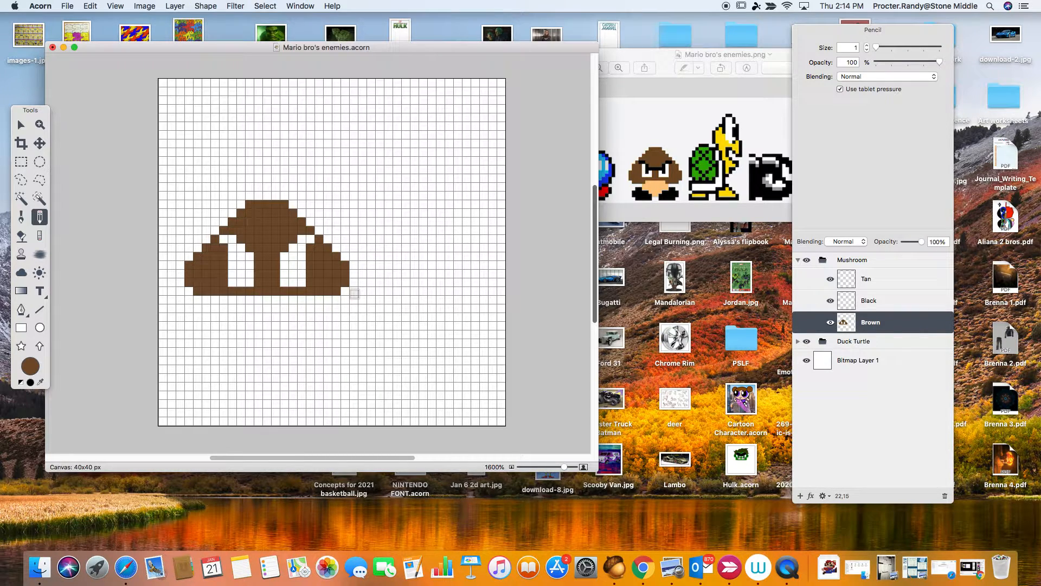
click(830, 323)
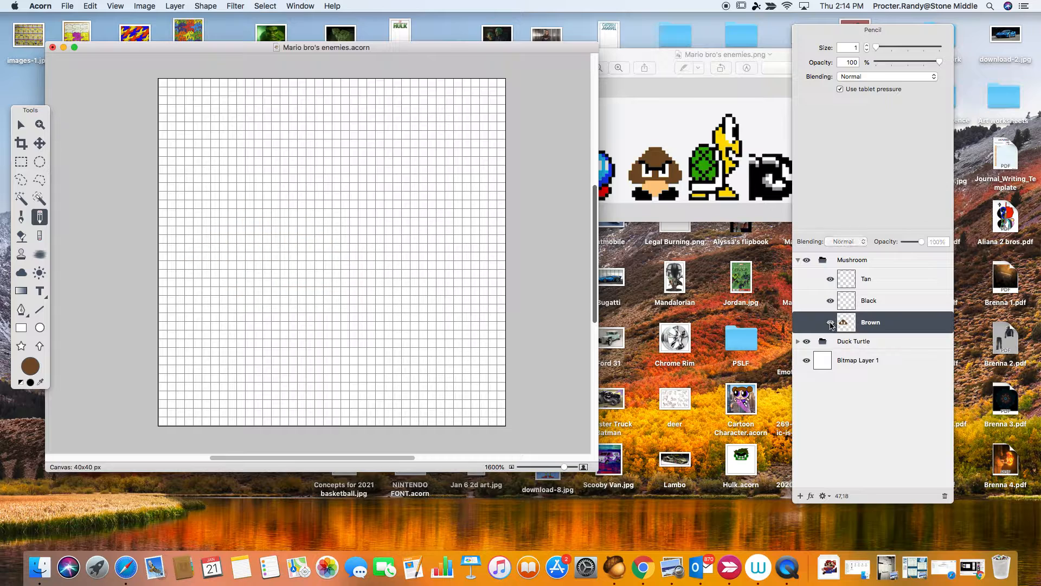
click(830, 324)
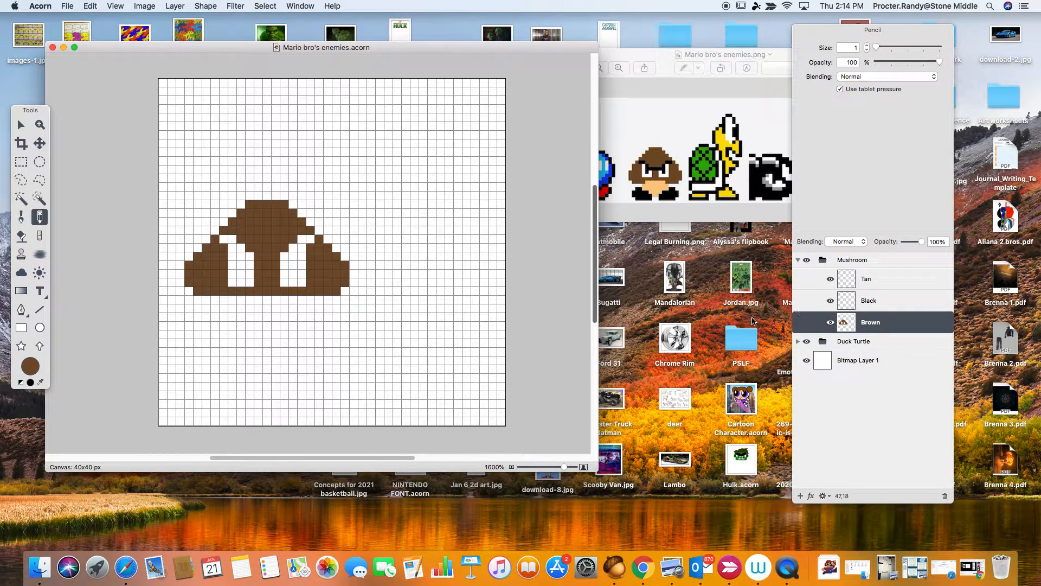
- On the Black layer, draw a black eyebrow 2 pixels wide above the outer part of each eye
click(871, 302)
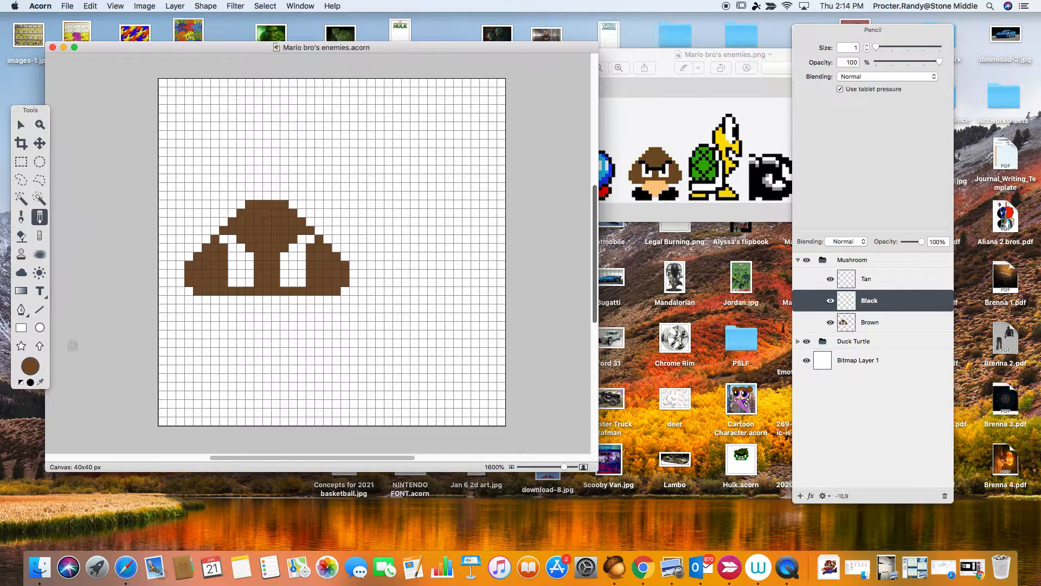
click(31, 383)
drag(223, 239, 232, 239)
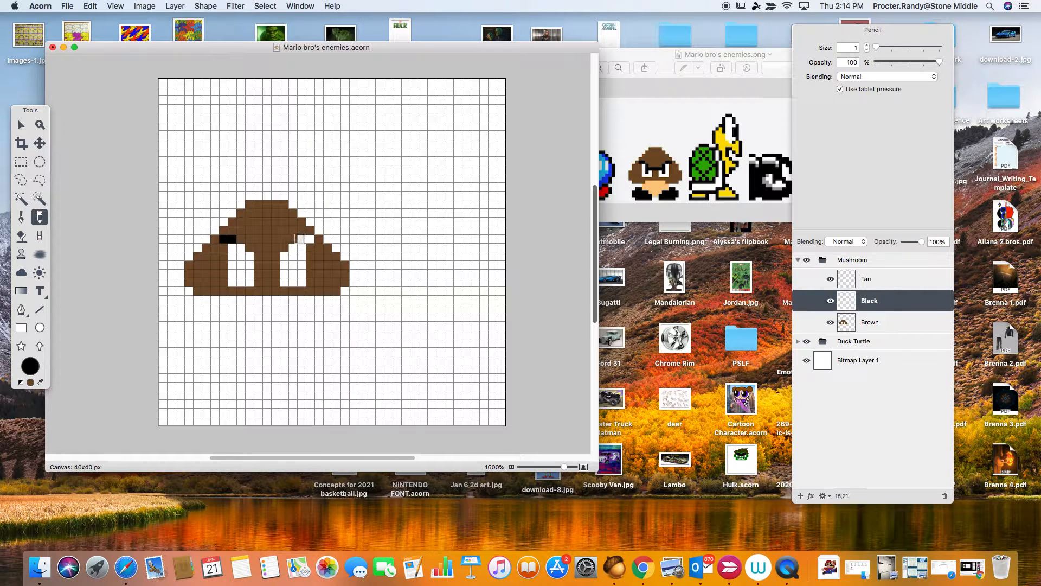
drag(301, 238, 311, 238)
- Draw a black column 4 pixels tall in each eye, and join the columns with a 5-pixel-wide row across the face
drag(240, 248, 240, 274)
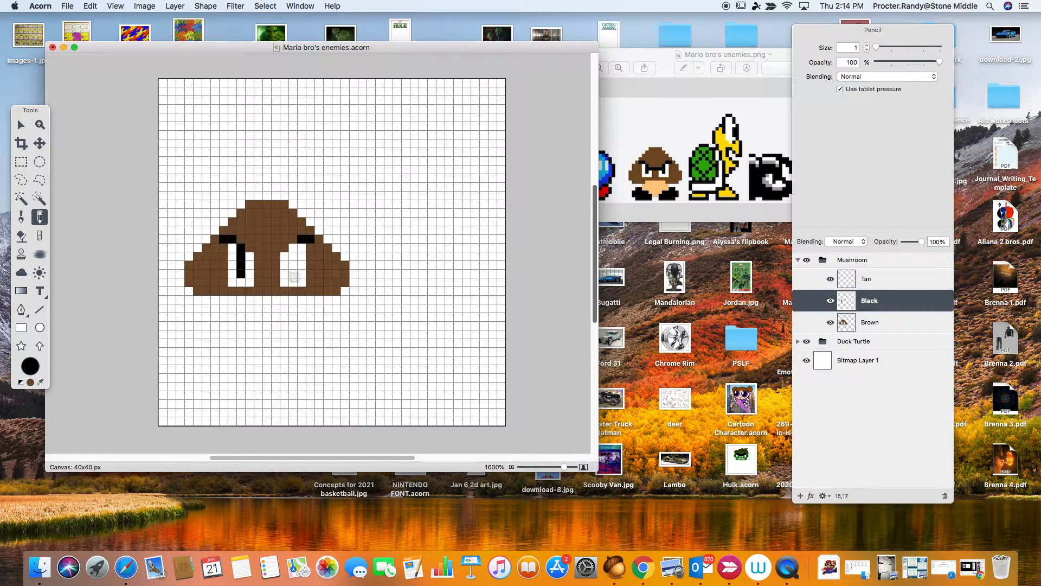
drag(293, 248, 293, 274)
drag(242, 256, 286, 257)
click(287, 258)
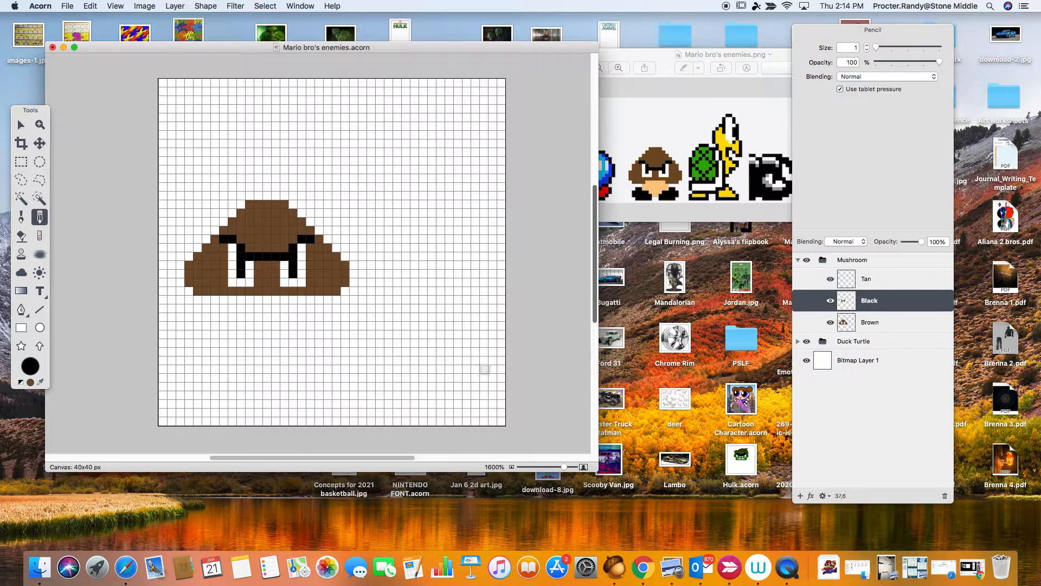
- Hide and reshow the Black layer repeatedly to check which parts of the mushroom it holds
click(830, 301)
click(831, 301)
click(831, 301)
click(830, 301)
click(830, 301)
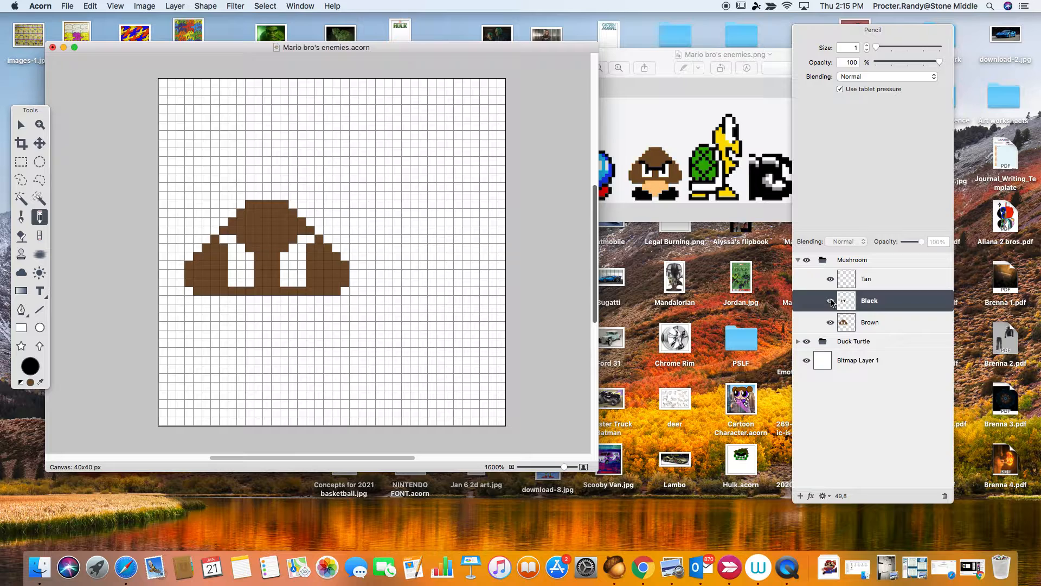
click(830, 301)
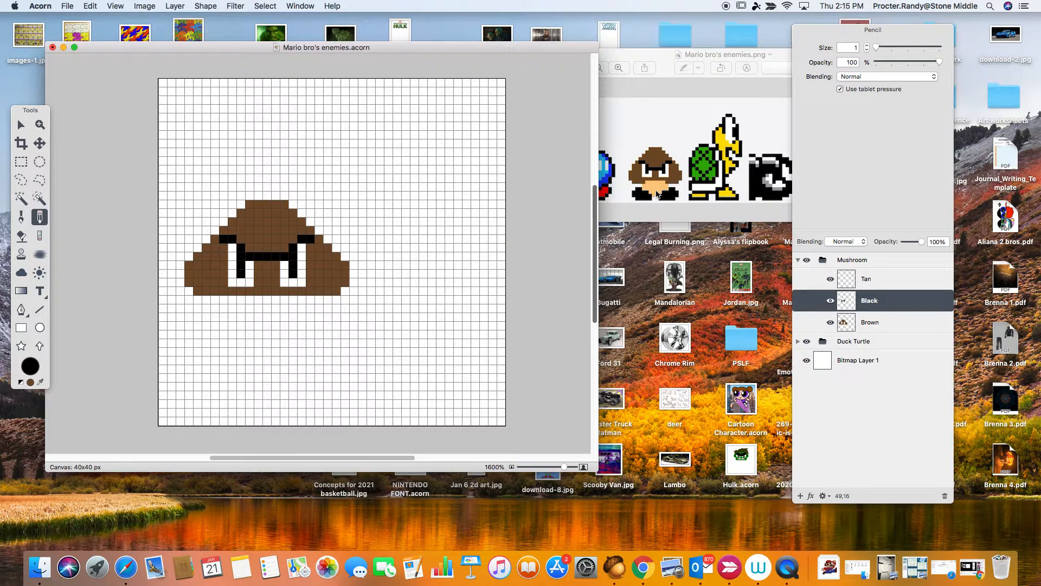
scroll(334, 293, right, 1)
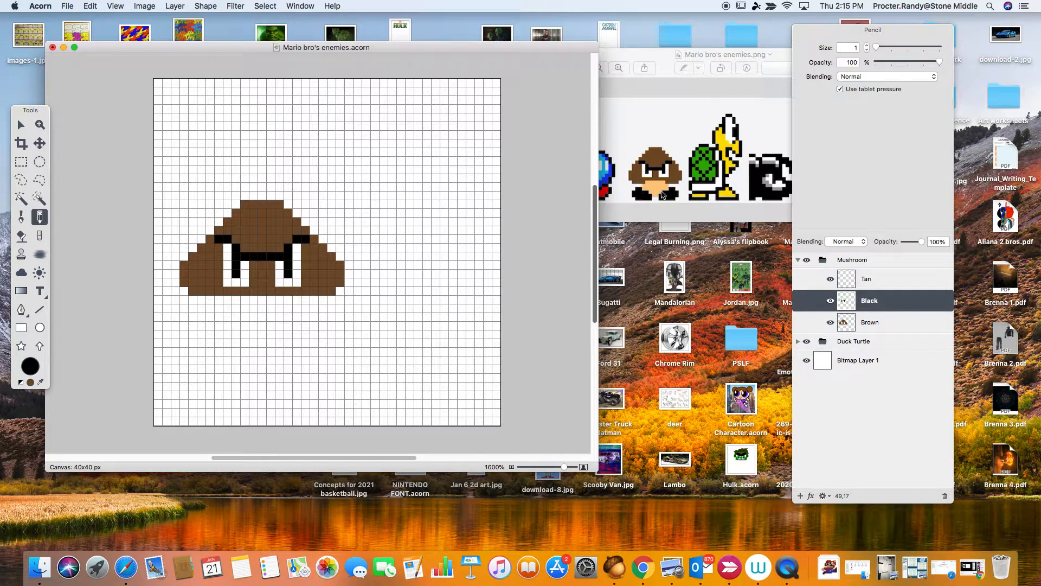
- On the Tan layer, sample the reference mushroom's tan and draw a 7-pixel-wide row directly beneath the cap, undoing any overlap onto the brown
click(868, 280)
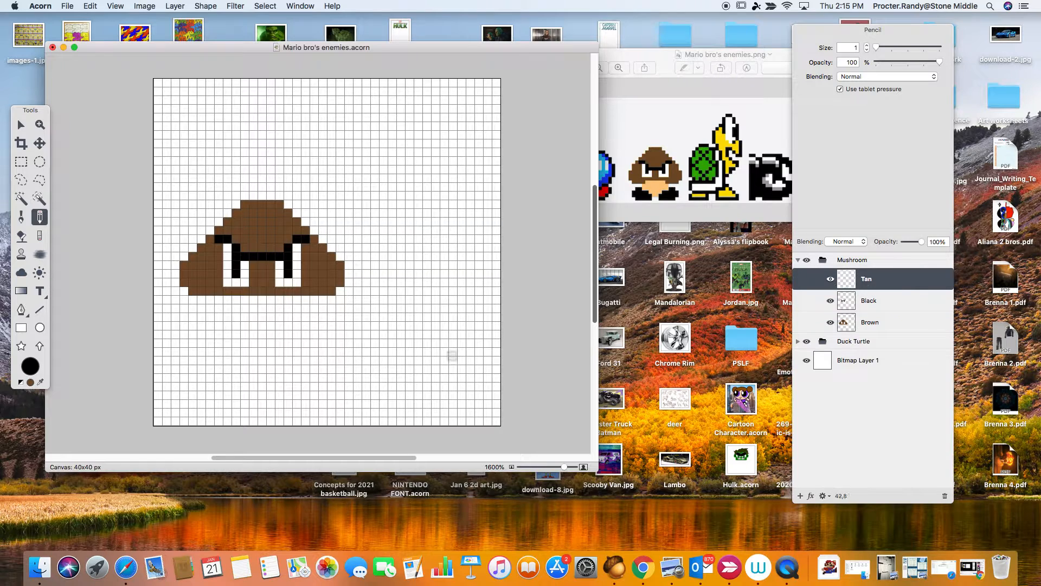
click(40, 382)
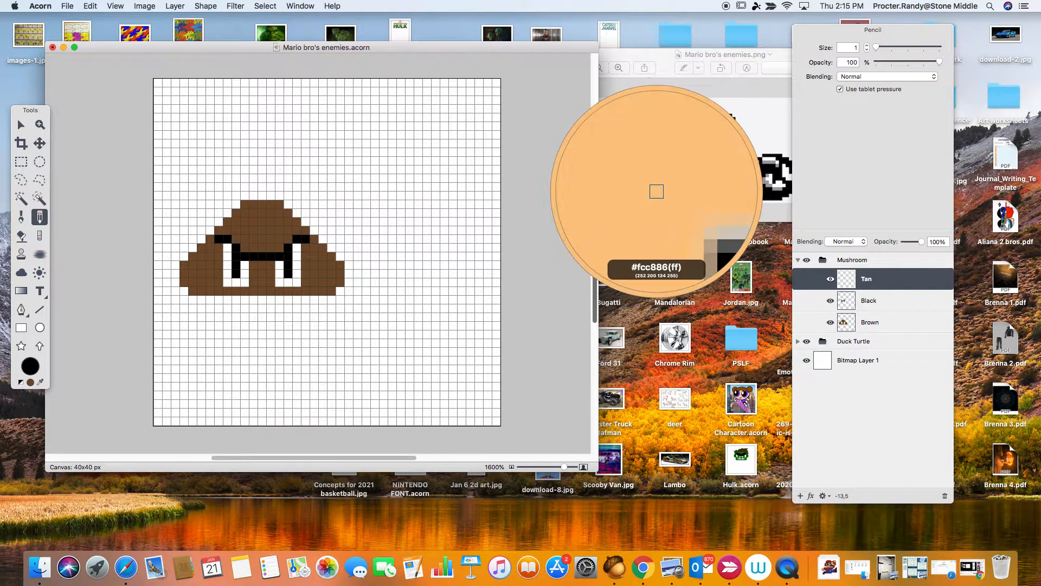
click(663, 187)
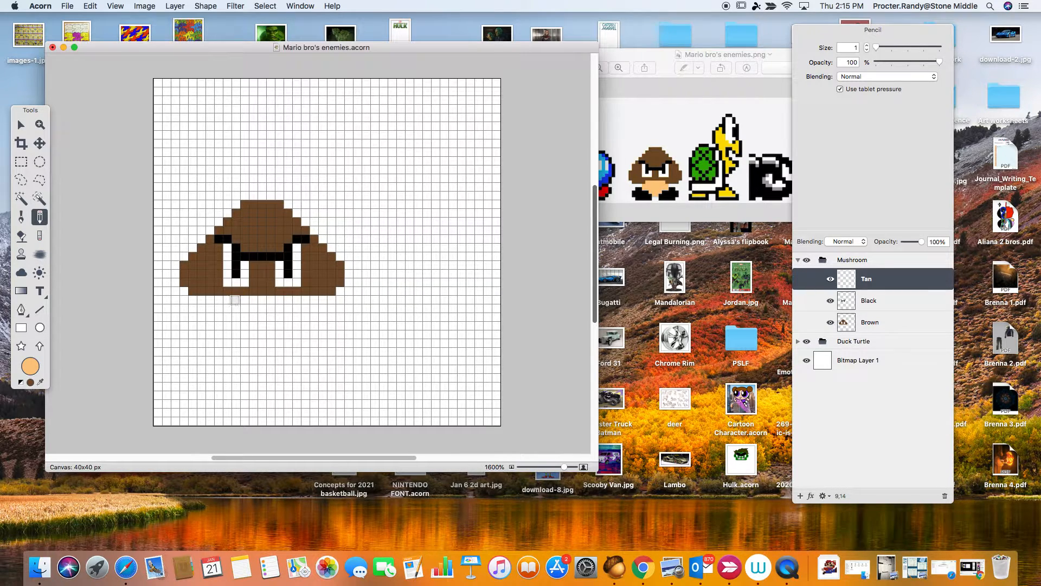
drag(236, 300, 287, 300)
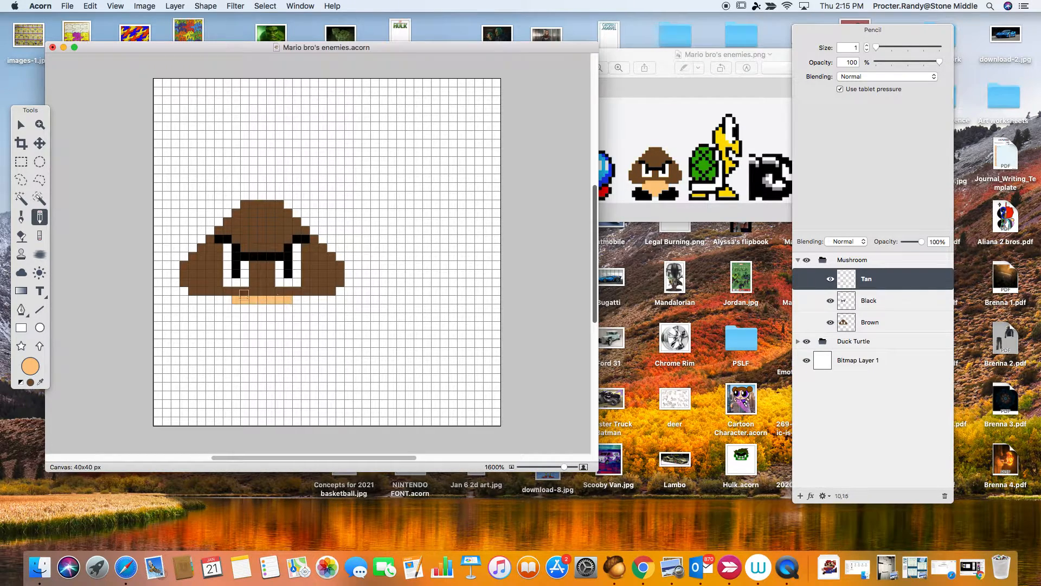
drag(236, 293, 292, 293)
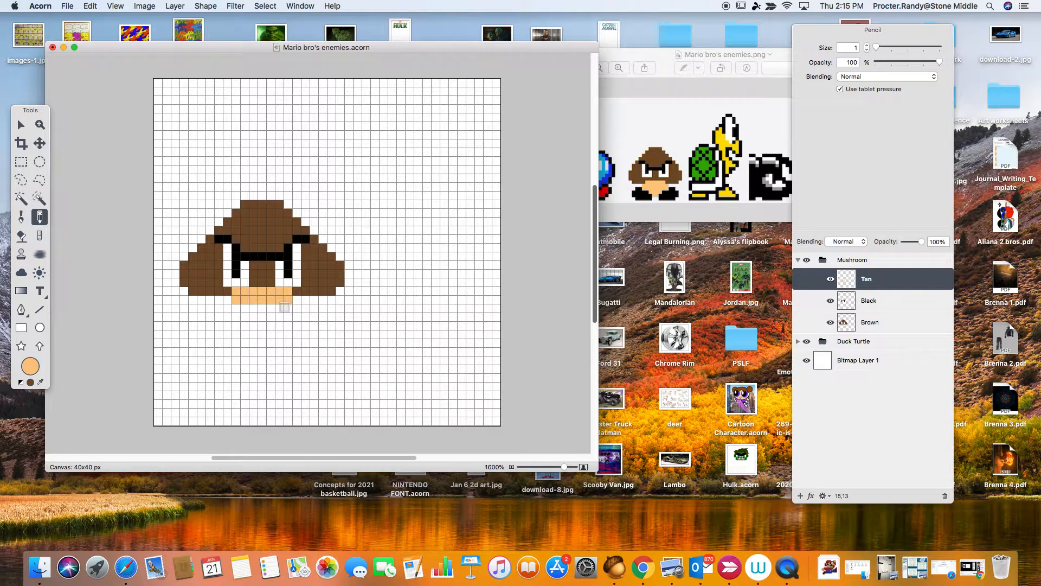
key(super+z)
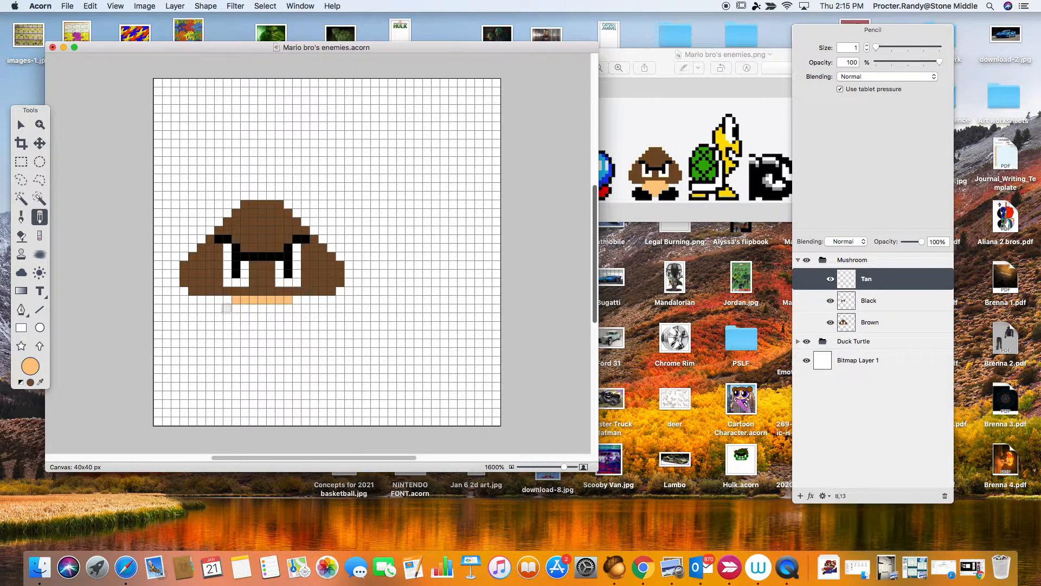
- Extend the tan body downward with two rows 11 pixels wide, narrowing to centred rows of 5 and 3 pixels
drag(219, 309, 307, 309)
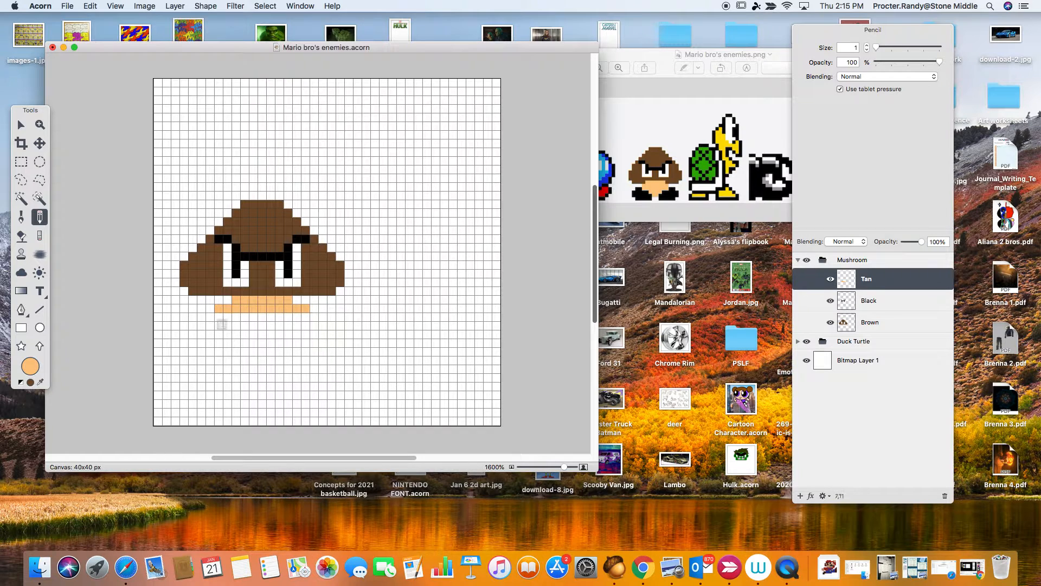
drag(220, 318, 305, 320)
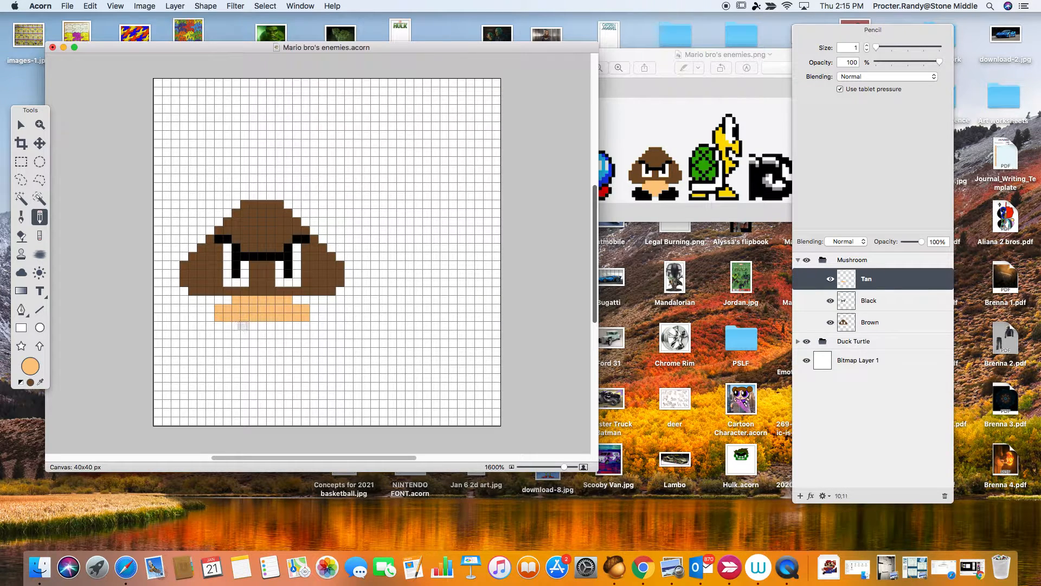
mouse_move(244, 326)
mouse_down()
mouse_move(278, 326)
mouse_move(253, 335)
mouse_up()
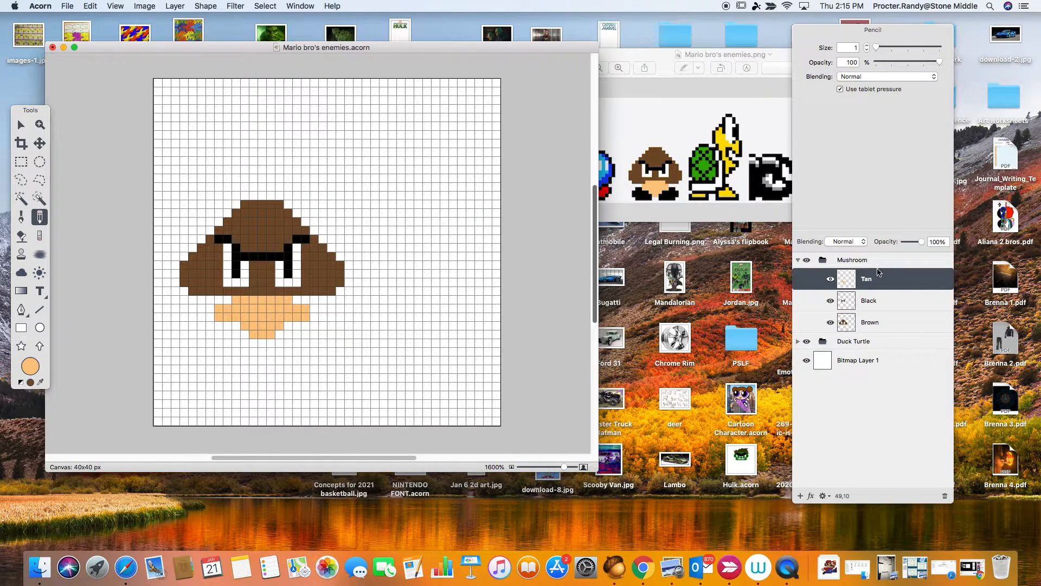
- On the Black layer, reset the drawing colour to black and add a 2-pixel row on each side of the tan body for the feet
click(876, 305)
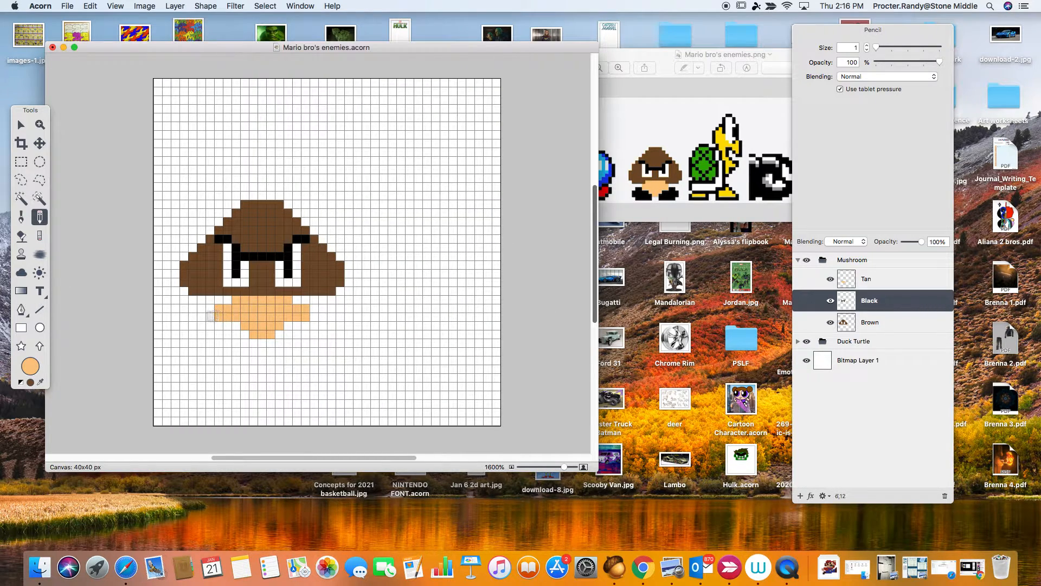
drag(211, 317, 190, 317)
key(super+z)
click(20, 384)
drag(211, 316, 198, 317)
drag(313, 316, 325, 317)
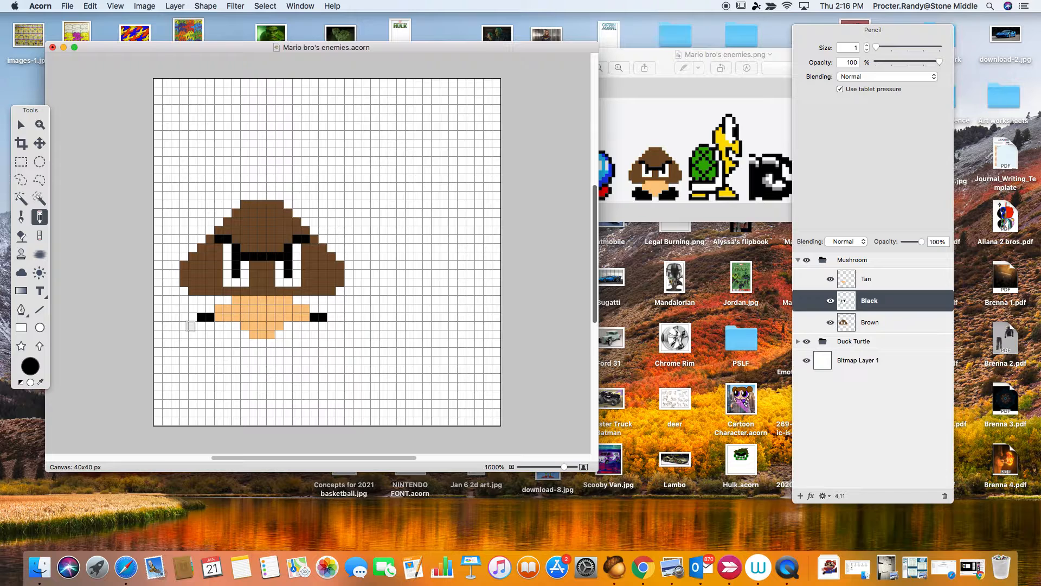
- Complete both black feet with three more solid rows each, 6, 7 and 6 pixels wide, beneath their top rows
drag(192, 326, 331, 327)
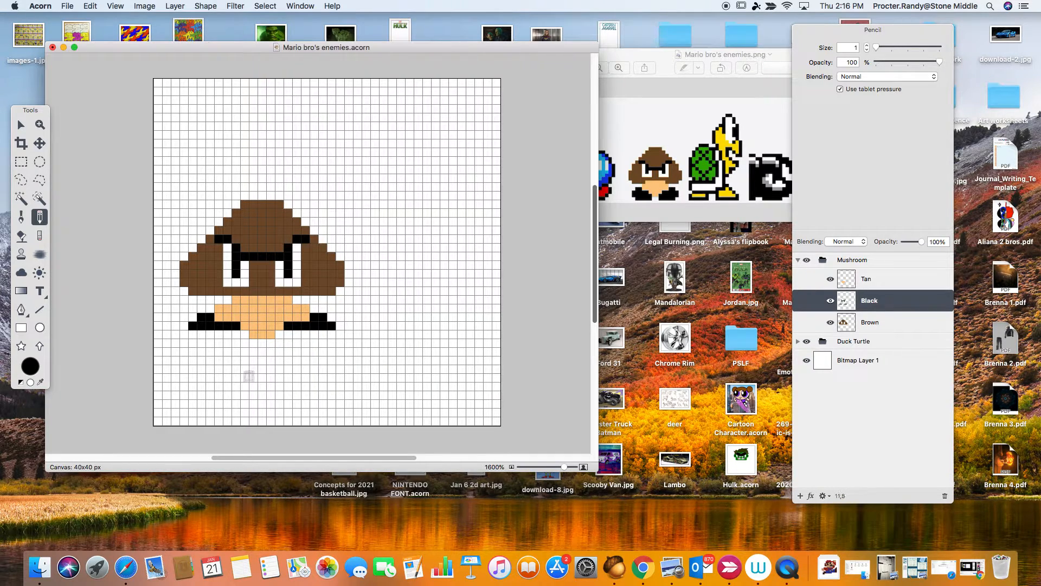
click(192, 334)
click(331, 334)
drag(198, 333, 313, 337)
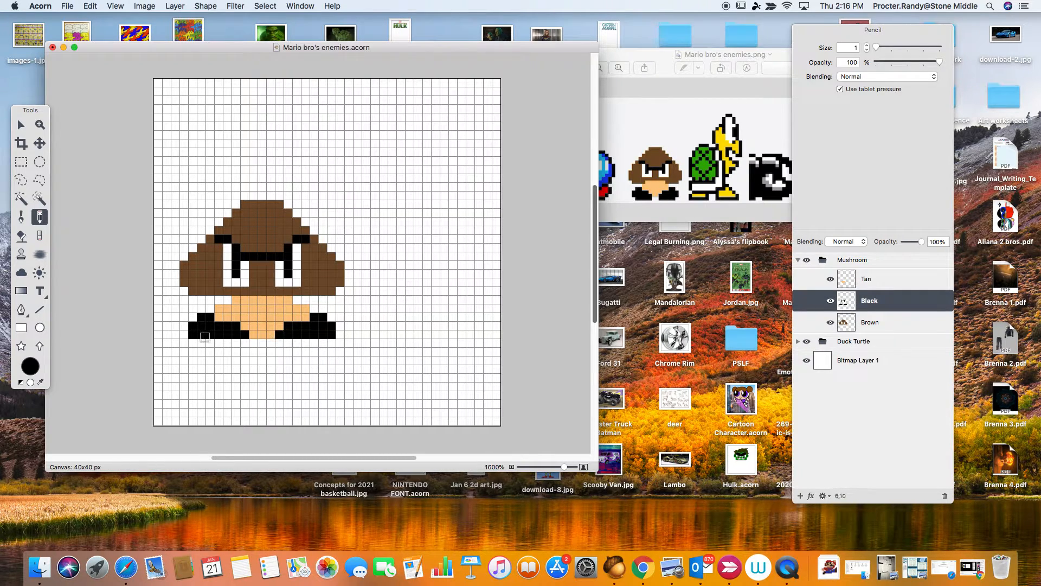
click(201, 342)
drag(201, 343, 327, 343)
click(279, 343)
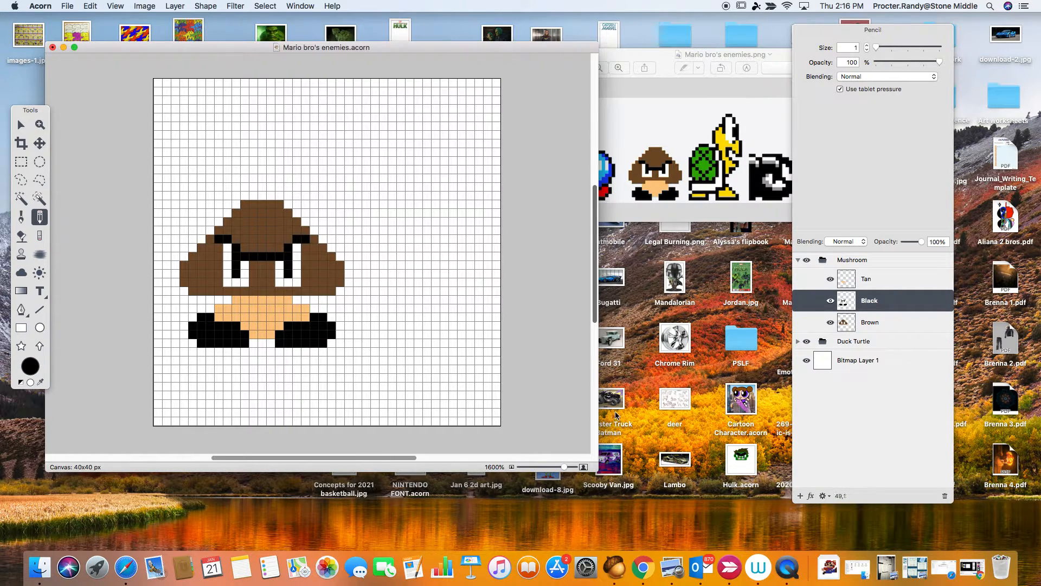
- Hide and reshow the Tan, Black and Brown layers in turn to check them, and collapse the Mushroom group
click(830, 279)
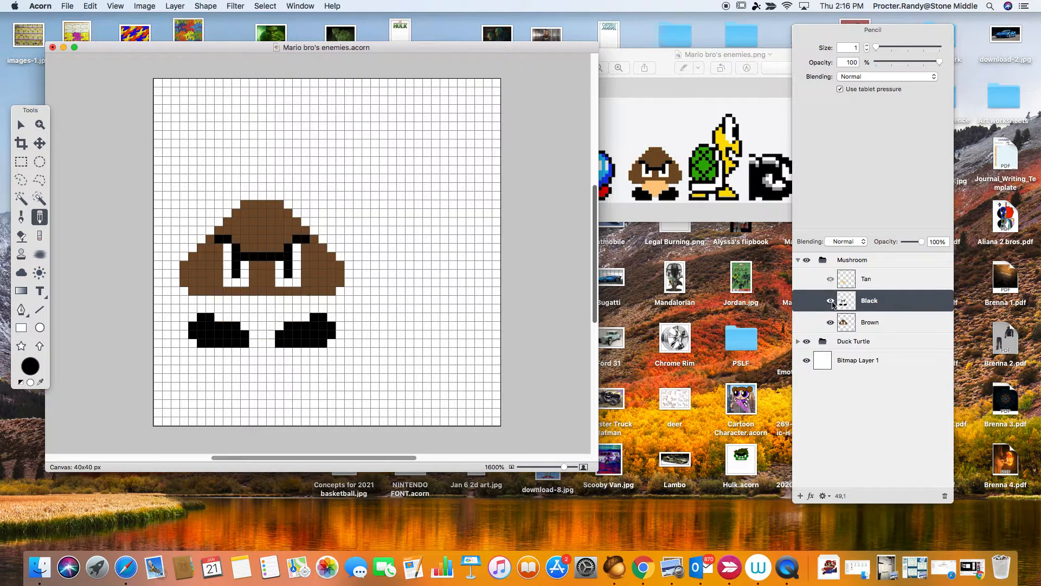
click(830, 301)
click(831, 322)
click(830, 322)
click(831, 301)
click(830, 279)
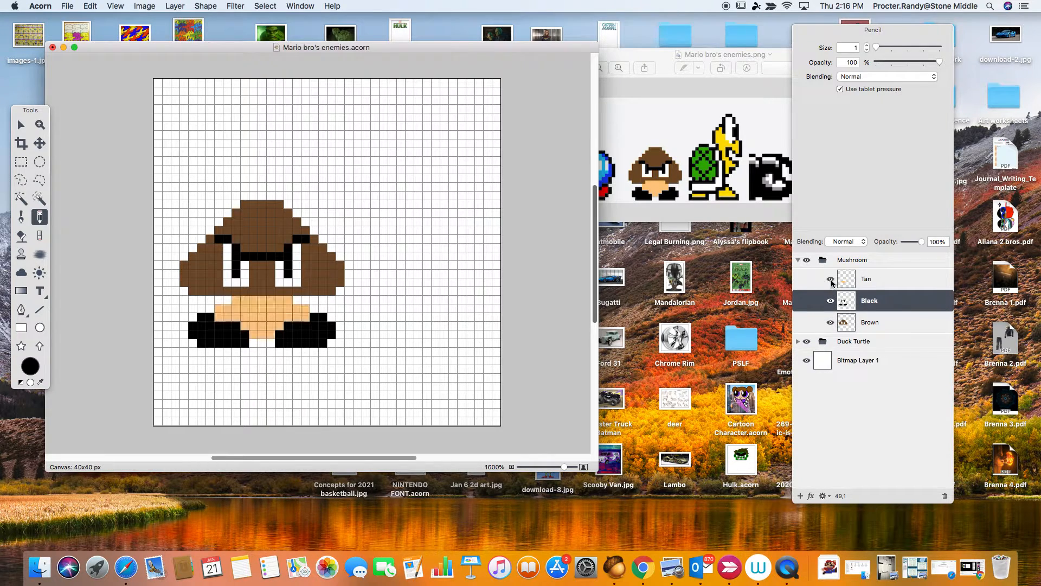
click(798, 261)
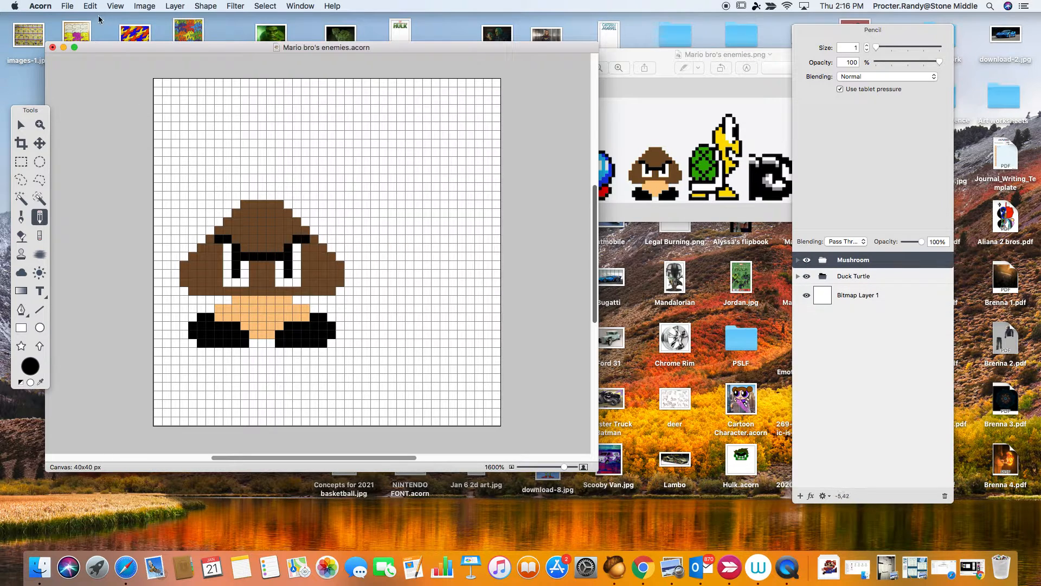
- Hide the grid to view the mushroom without lines, and show the grid again
click(116, 6)
mouse_move(165, 102)
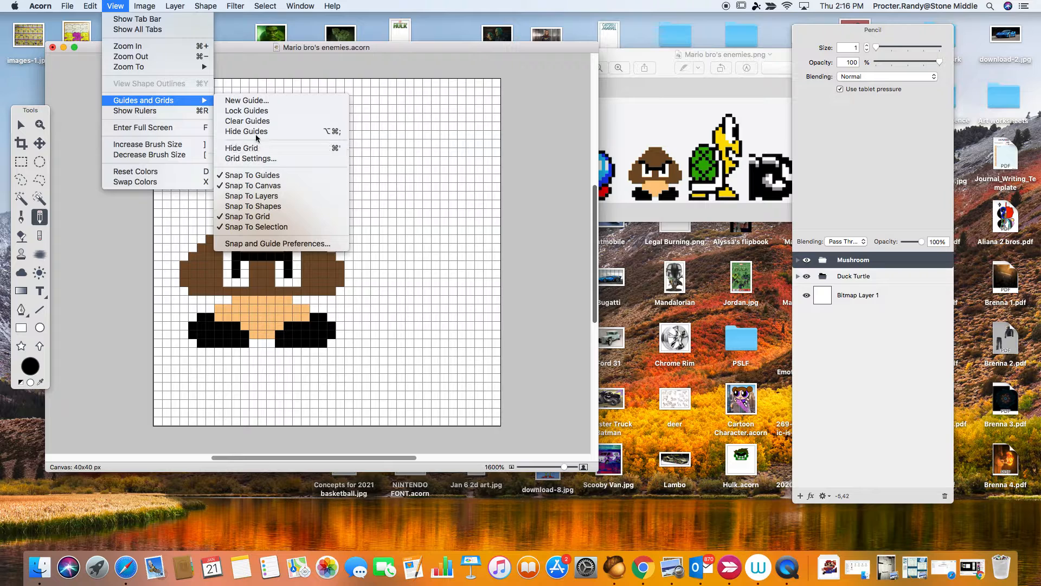
click(247, 151)
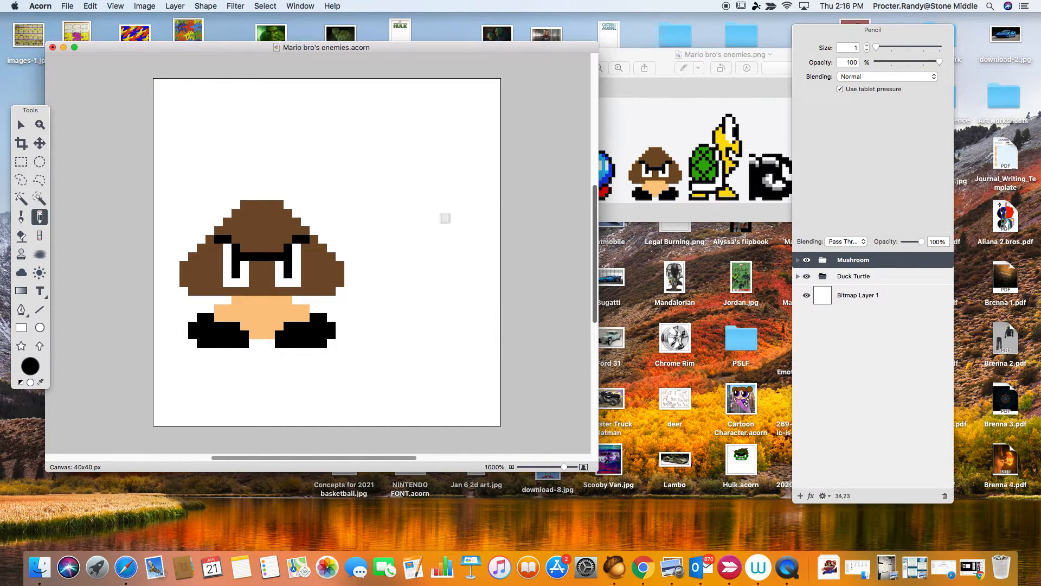
click(116, 6)
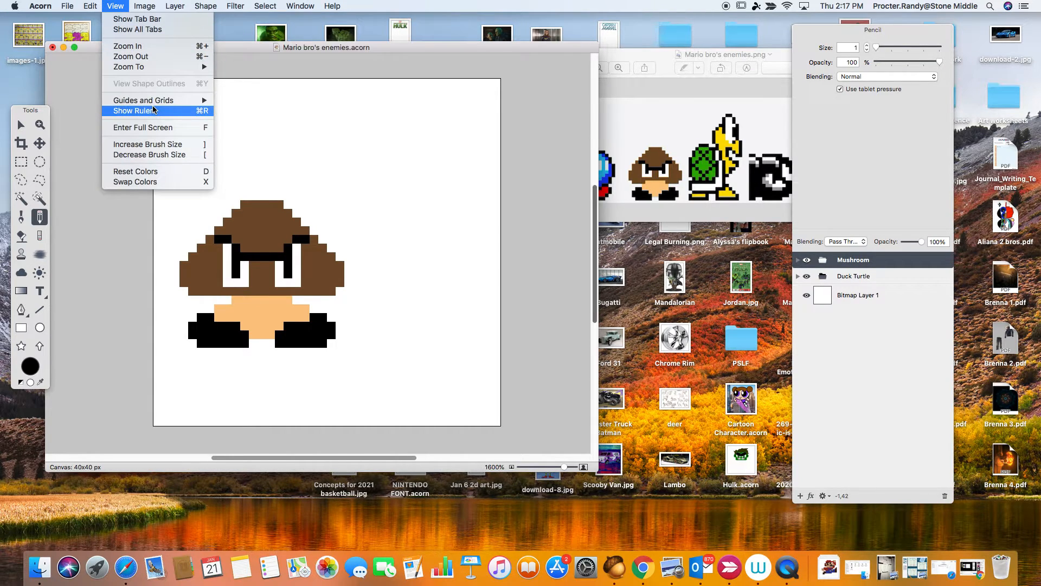
mouse_move(162, 101)
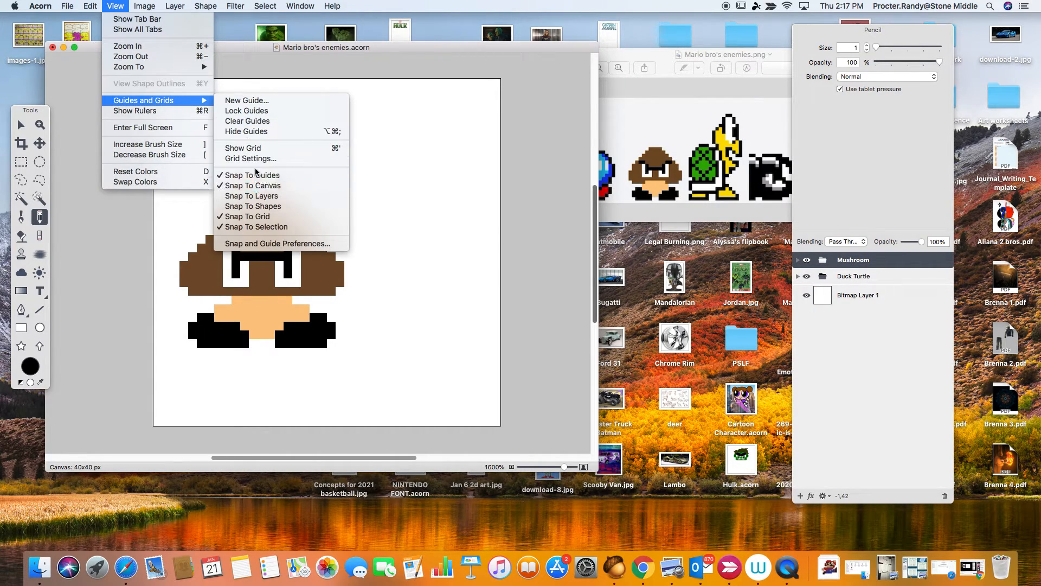
click(253, 148)
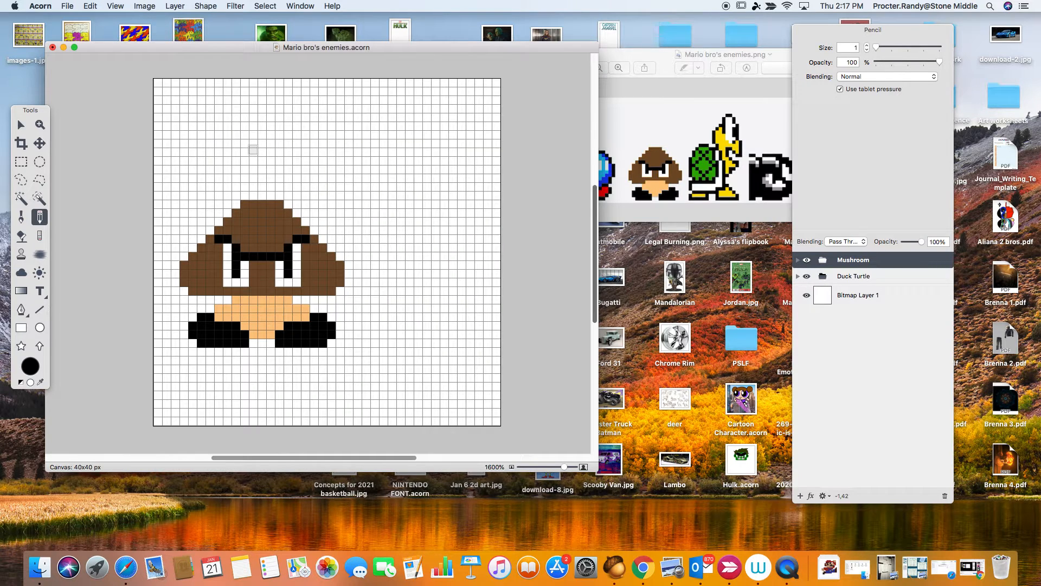